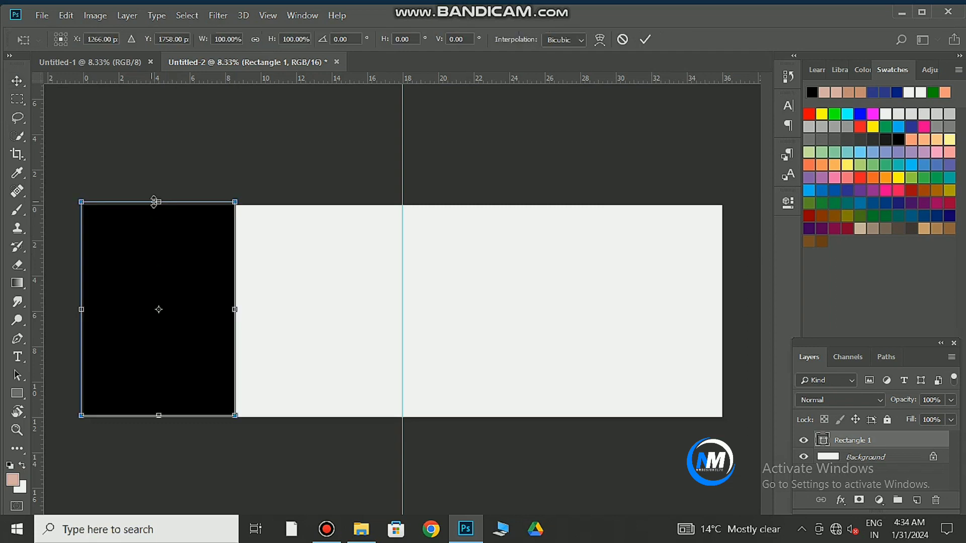
Step: Fit the black rectangle flush to the canvas's left, top and bottom edges, scaling it to about 99.5% width and 99% height
drag(155, 201, 154, 205)
drag(159, 417, 162, 420)
mouse_move(77, 324)
mouse_down()
mouse_move(90, 325)
mouse_move(80, 325)
mouse_up()
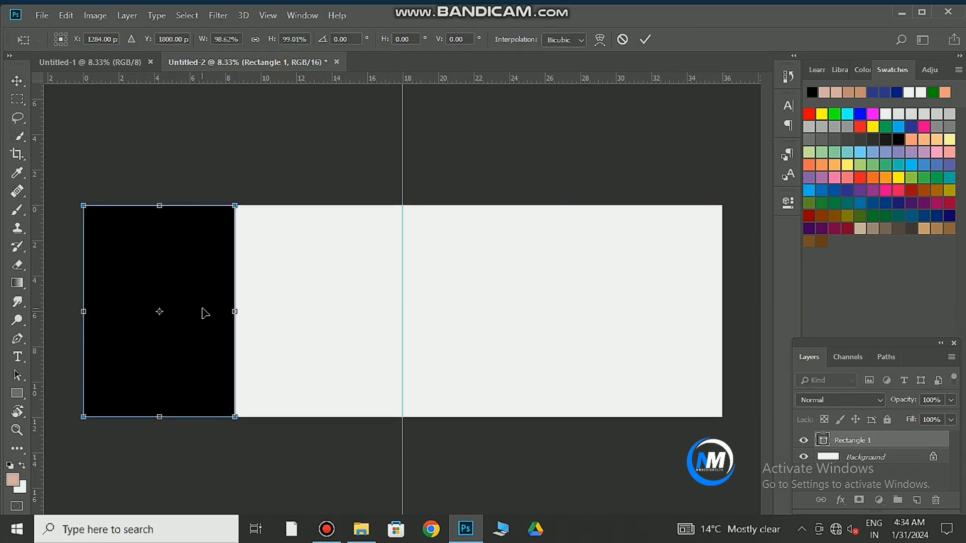
mouse_move(234, 312)
mouse_down()
mouse_move(250, 319)
mouse_move(237, 312)
mouse_up()
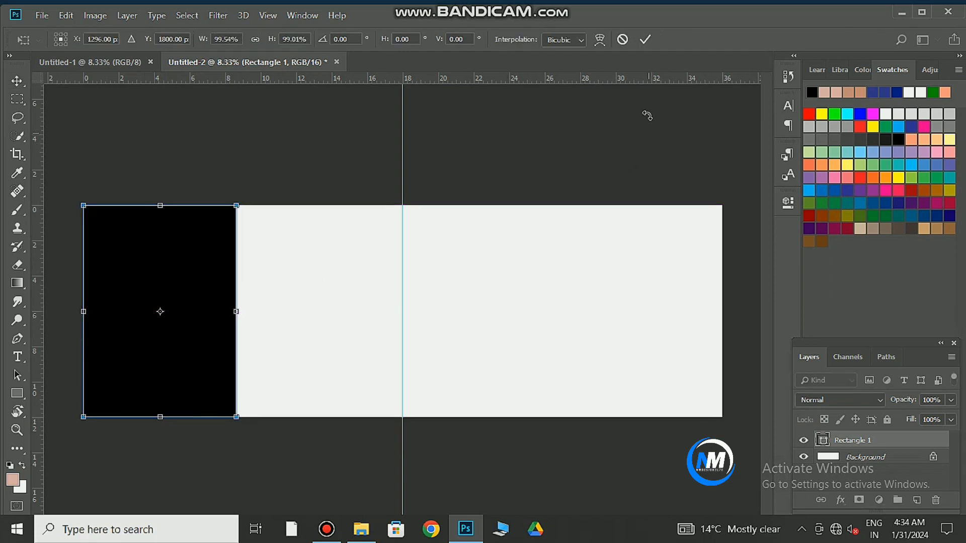
click(645, 39)
key(ctrl+plus)
key(ctrl+plus)
ctrl+click(700, 384)
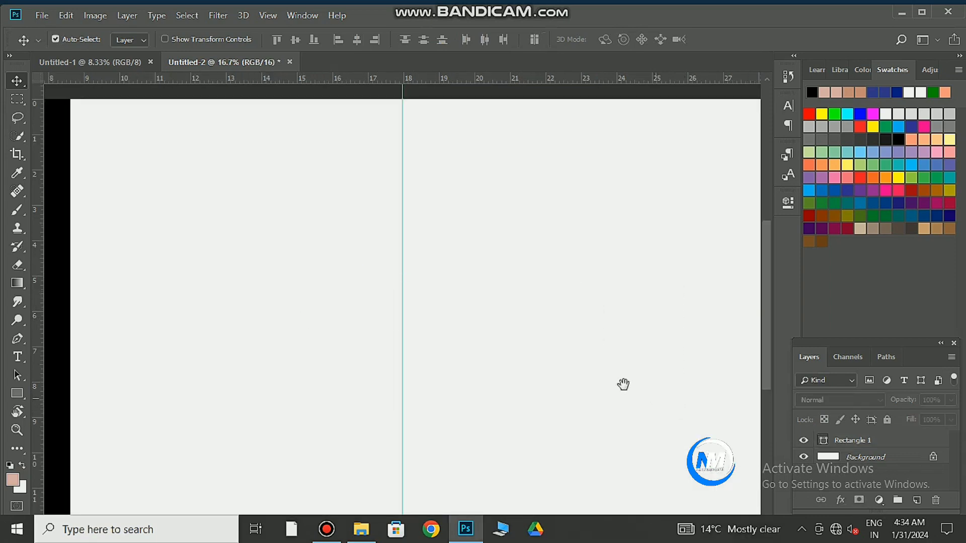
drag(390, 337, 673, 317)
key(ctrl+minus)
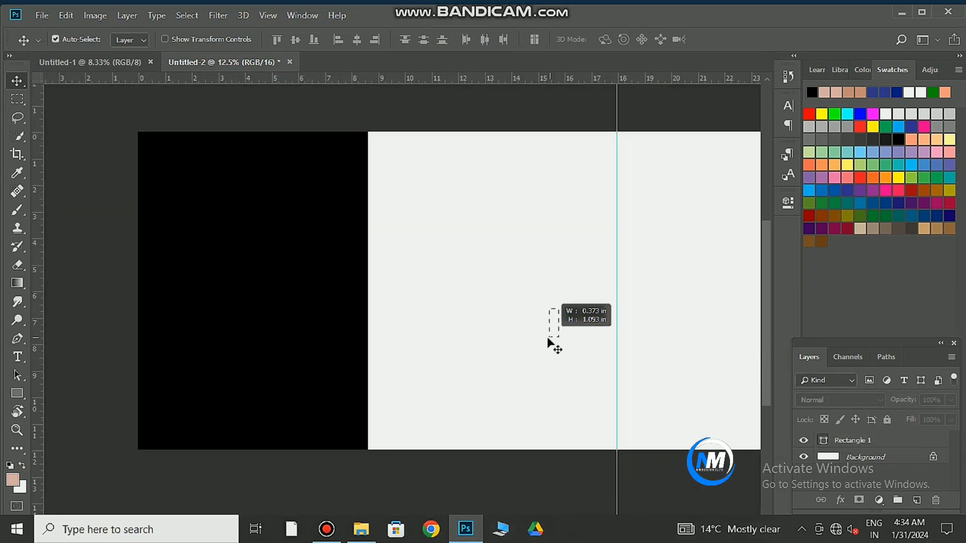
drag(536, 345, 499, 355)
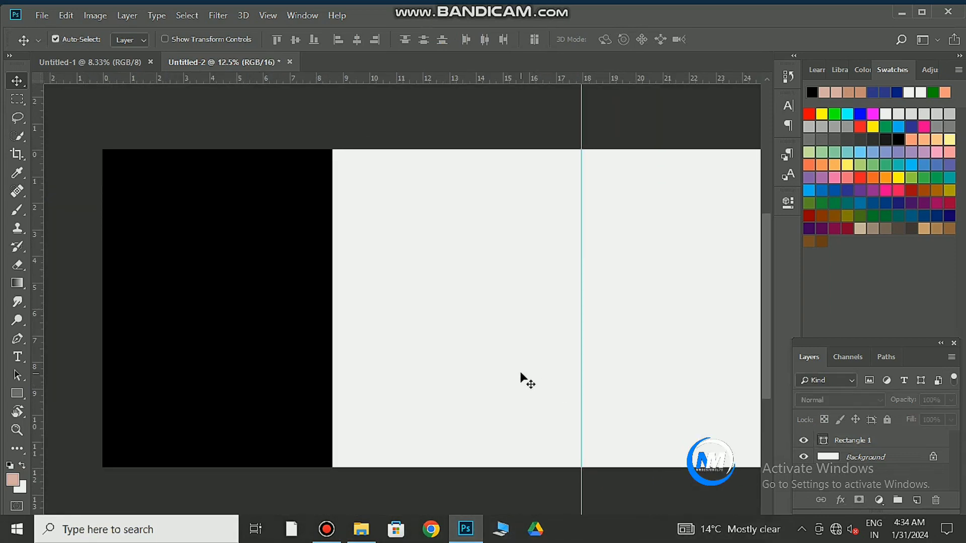
key(ctrl+0)
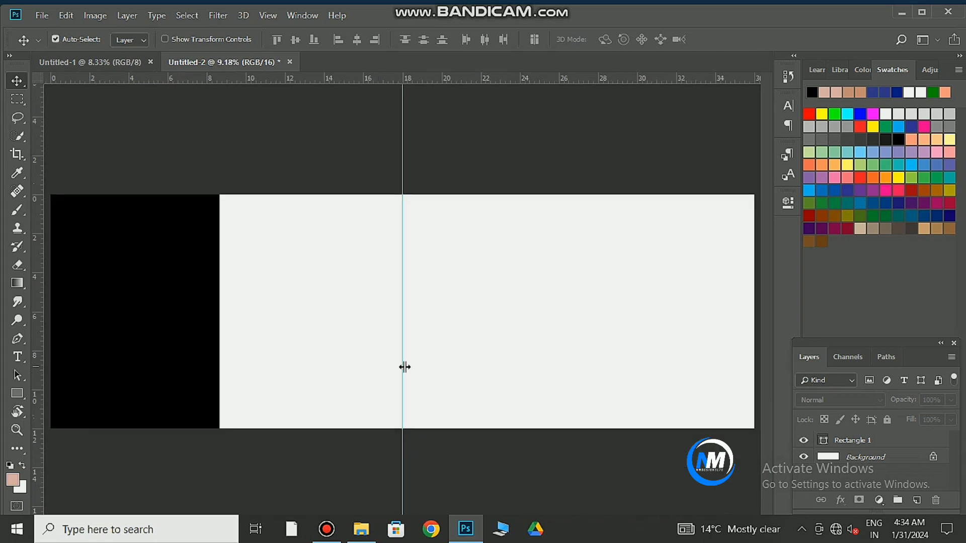
Step: Draw a light pink rectangle about 3053 by 2274 px overlapping the black block's right edge and raise it slightly to centre it vertically
click(17, 396)
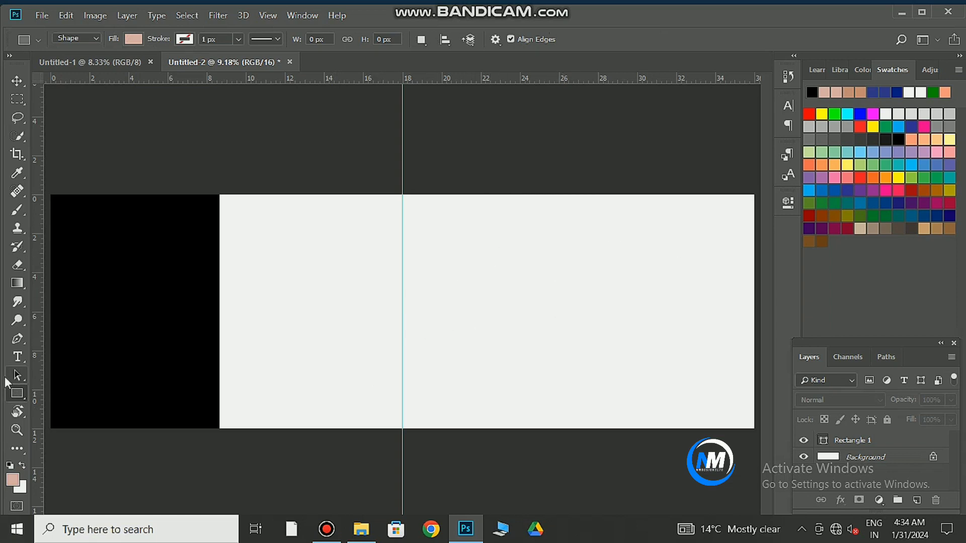
drag(191, 270, 390, 417)
key(v)
drag(253, 328, 253, 297)
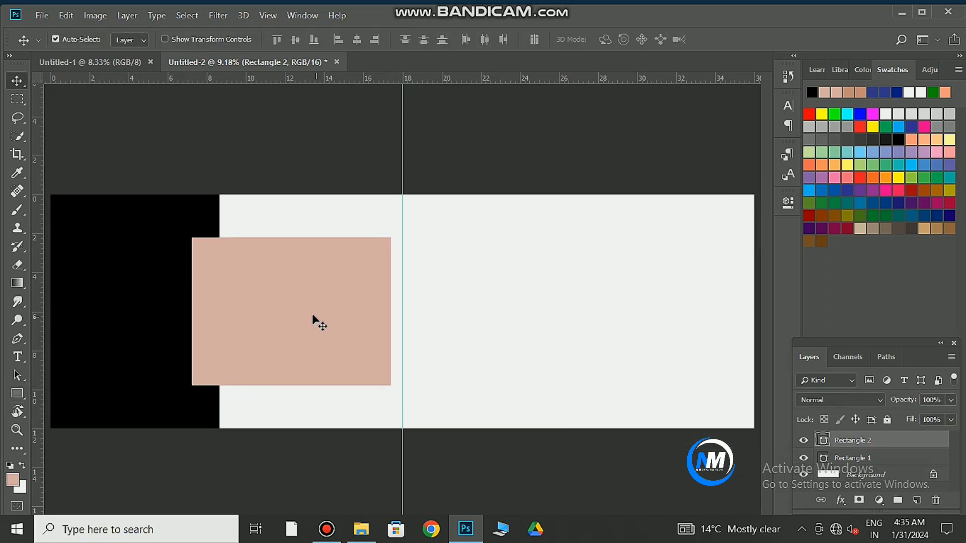
Step: Draw a rectangle about 1570 by 2318 px over the left part of the pink rectangle and fill it with bright blue
key(u)
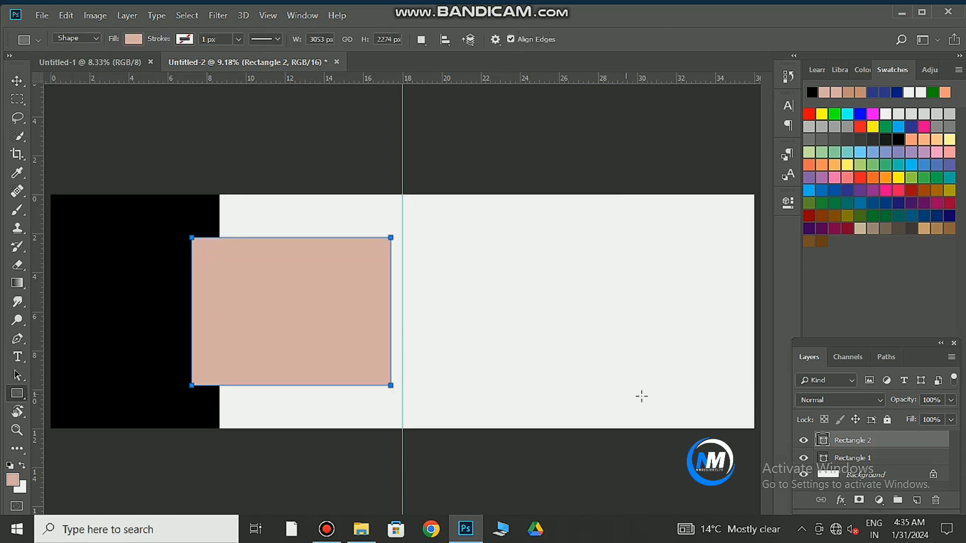
click(916, 501)
drag(200, 235, 303, 386)
click(586, 286)
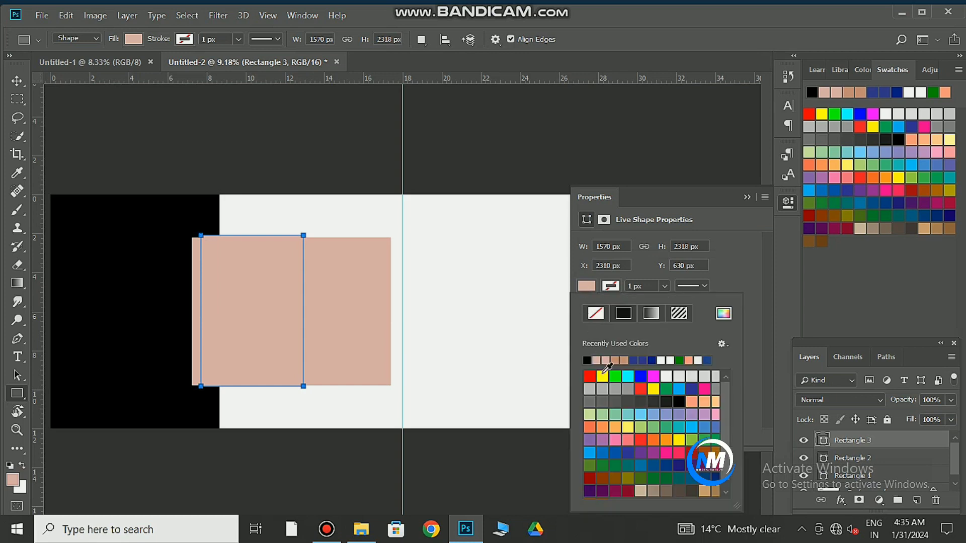
click(642, 376)
click(747, 198)
click(17, 80)
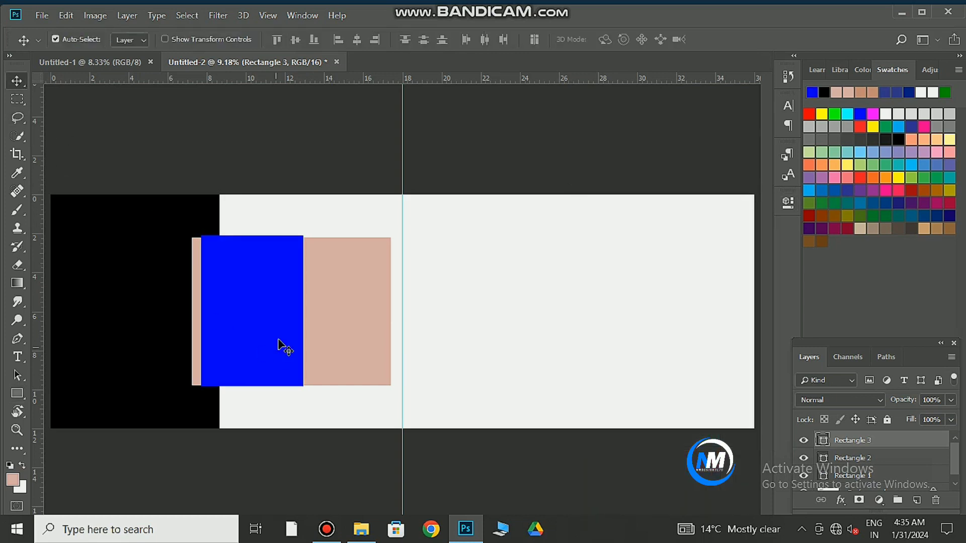
Step: Align the blue rectangle with the pink rectangle's left edge and match its height to the pink shape
drag(280, 345, 261, 339)
key(ctrl+t)
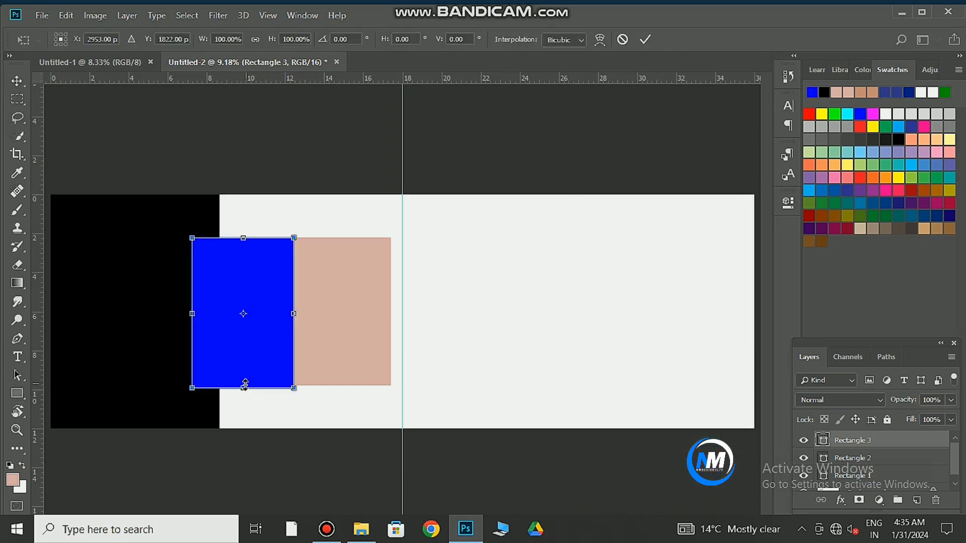
drag(244, 388, 244, 385)
mouse_move(250, 238)
mouse_down()
mouse_move(252, 249)
mouse_move(250, 237)
mouse_up()
click(649, 39)
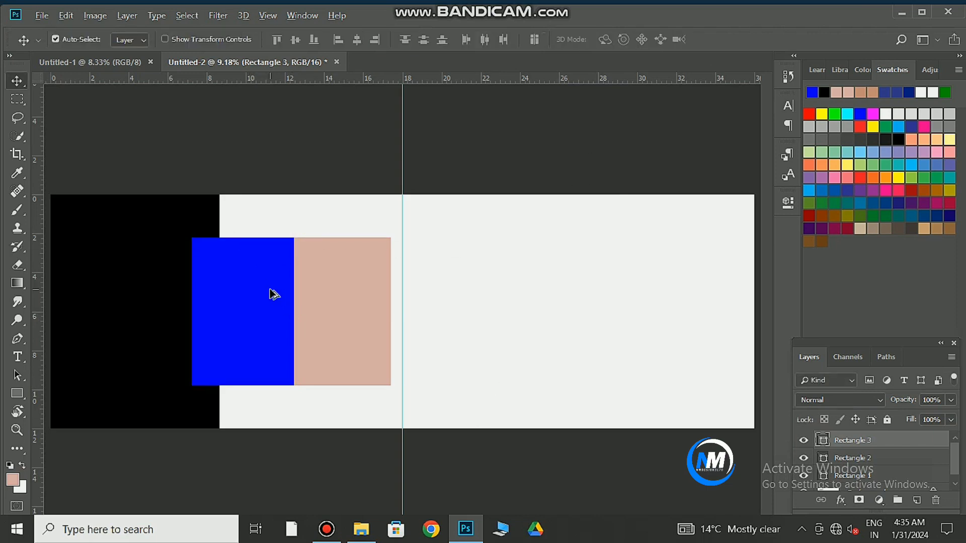
Step: Duplicate the blue rectangle onto the pink rectangle's right half and scale both to 94.46% width and 91.86% height, leaving pink borders
drag(271, 290, 390, 313)
shift+click(878, 458)
key(ctrl+t)
drag(291, 385, 291, 380)
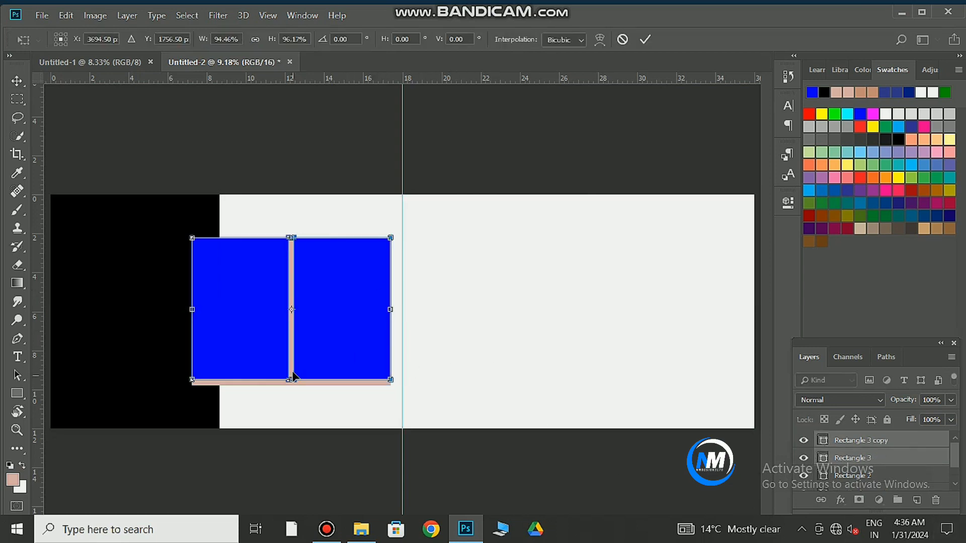
drag(292, 238, 291, 244)
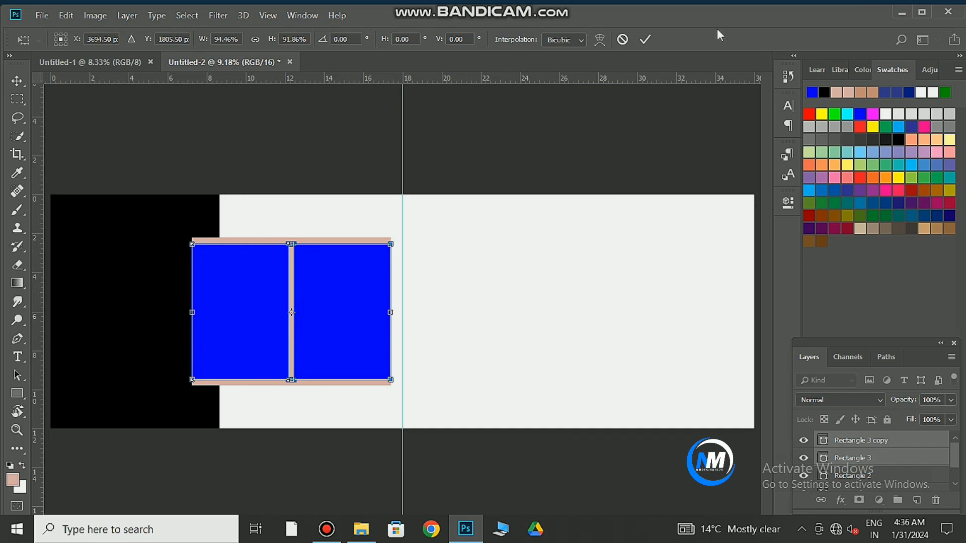
click(645, 40)
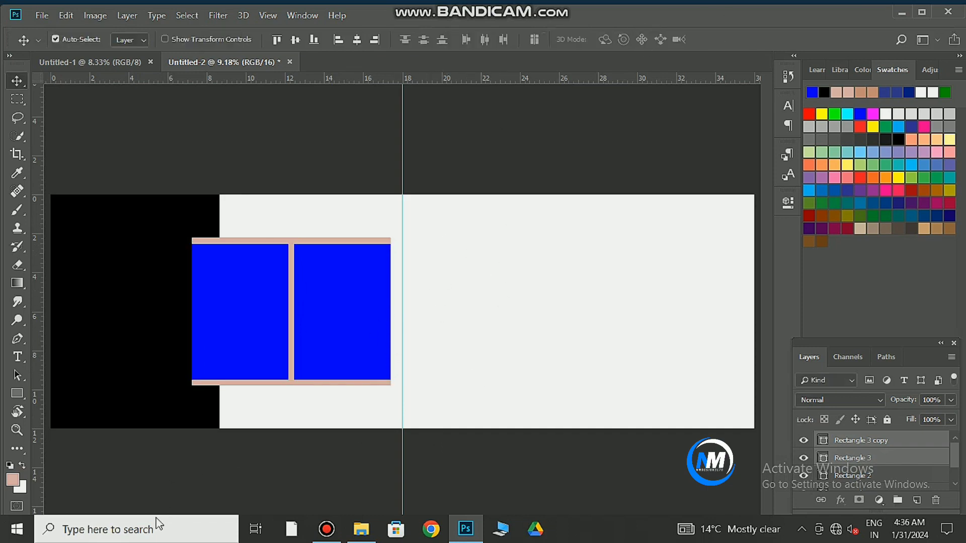
Step: Draw a blue rectangle at the canvas's right end and stretch it to full height, about 2649 by 3600 px
click(17, 394)
drag(612, 218, 755, 432)
click(751, 197)
key(ctrl+t)
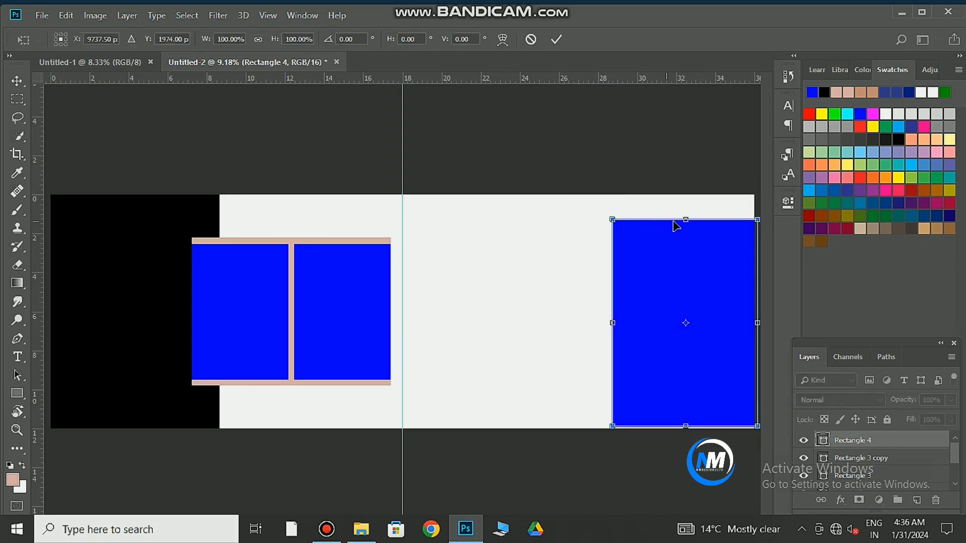
drag(684, 219, 680, 196)
drag(612, 311, 579, 303)
drag(675, 425, 672, 428)
click(555, 40)
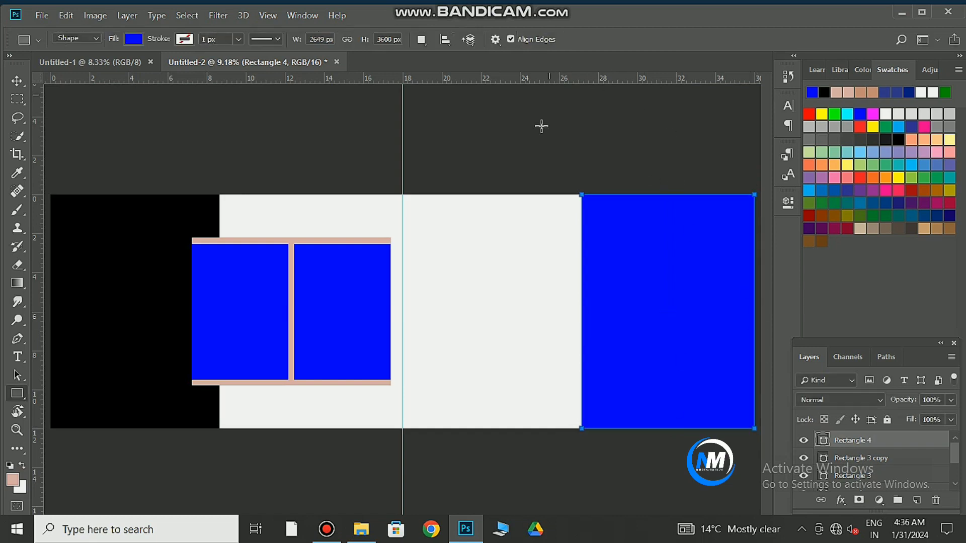
Step: Draw a vertical strip about 1248 by 3601 px rightward from the centre guide and fill it with light pink
drag(400, 194, 484, 430)
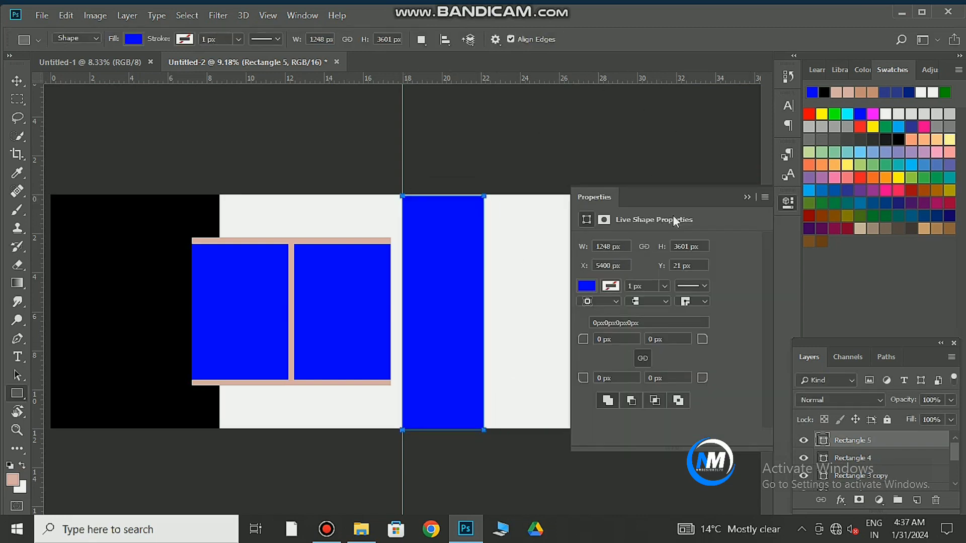
click(597, 287)
click(614, 354)
key(Return)
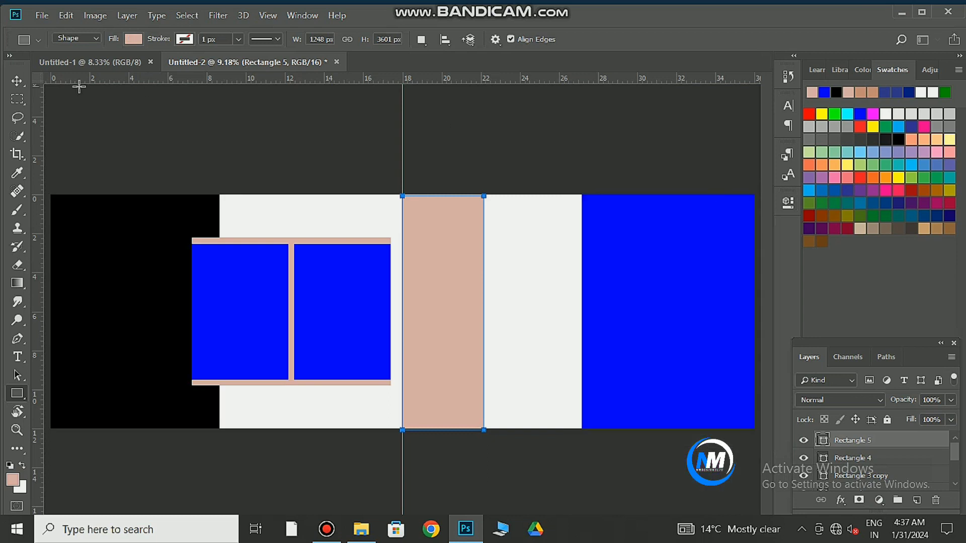
Step: Fit the pink strip exactly to the canvas height and widen it slightly to 100.88%
key(v)
key(ctrl+t)
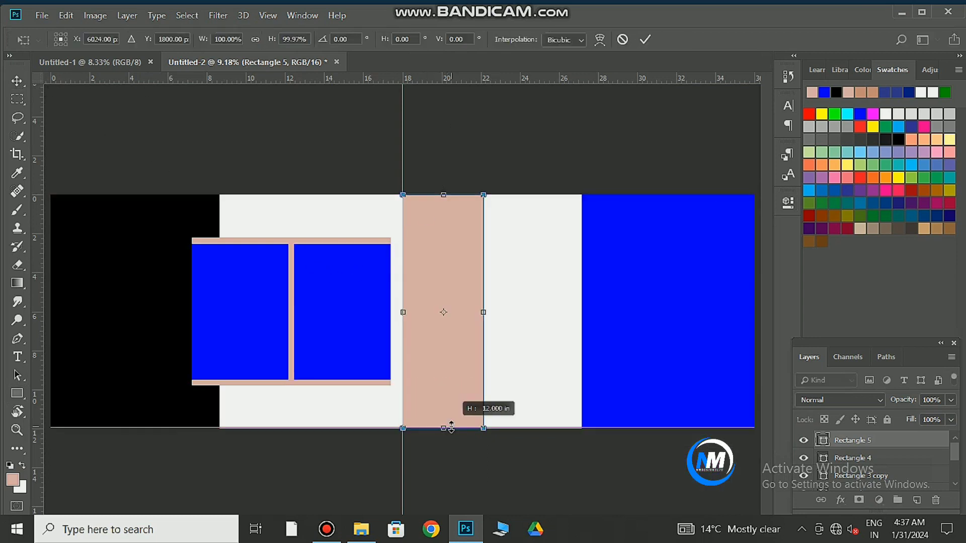
drag(480, 313, 481, 323)
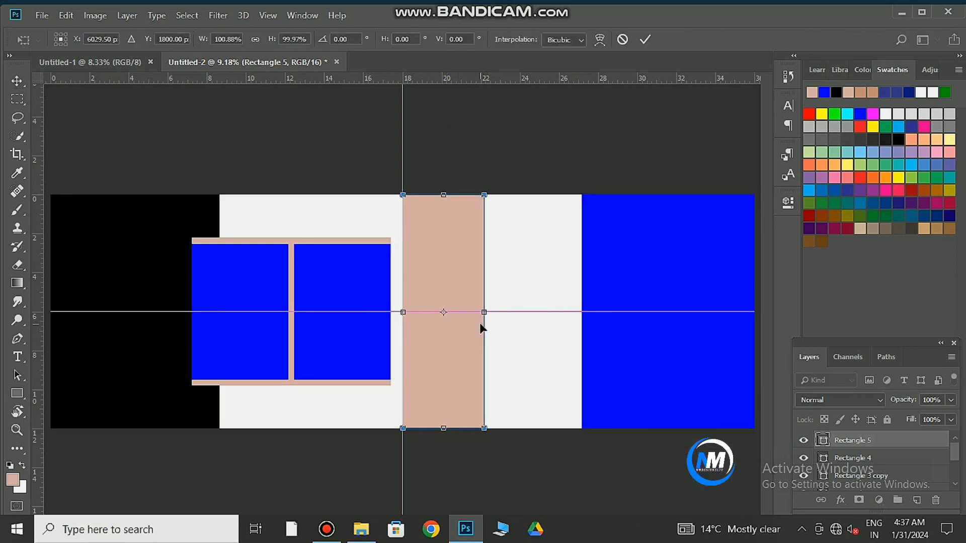
click(645, 39)
Step: Draw a dark blue rectangle about 1538 by 2448 px overlapping the pink strip's right edge and centre it vertically on the canvas
key(u)
drag(444, 225, 544, 383)
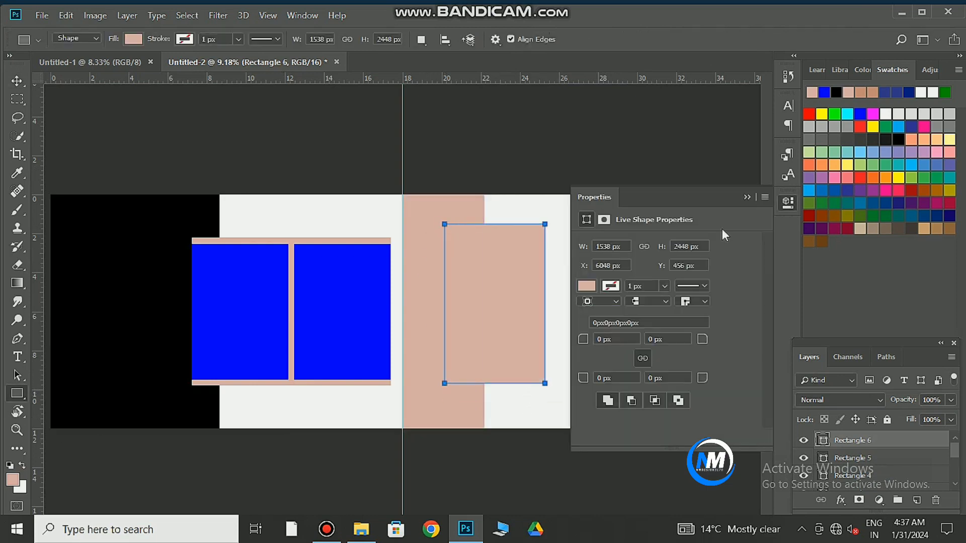
click(595, 285)
click(659, 359)
click(651, 361)
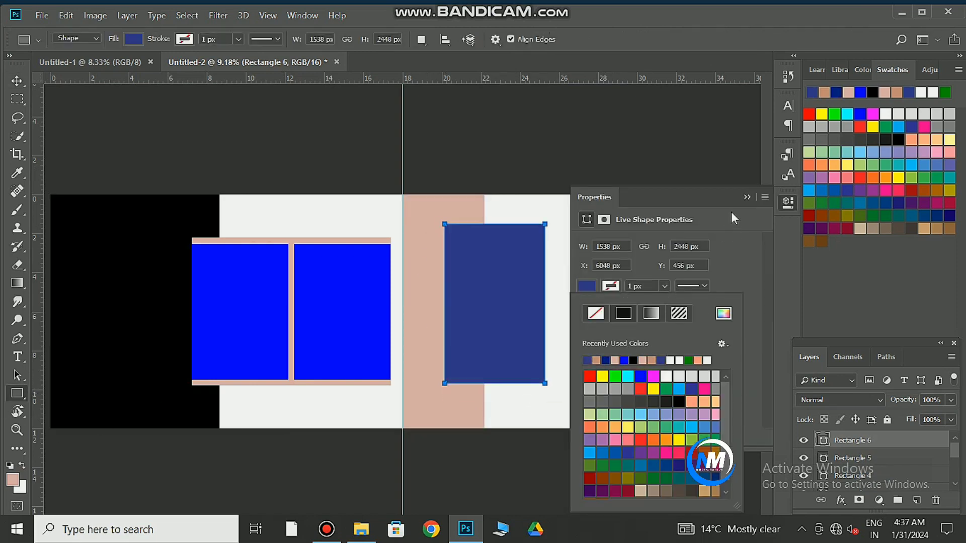
click(746, 196)
click(16, 81)
drag(481, 348, 481, 361)
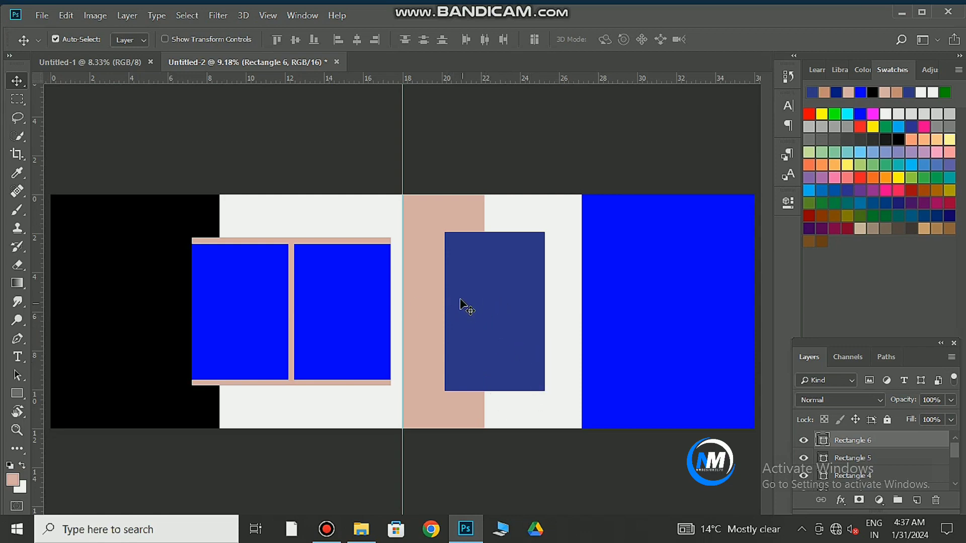
click(361, 529)
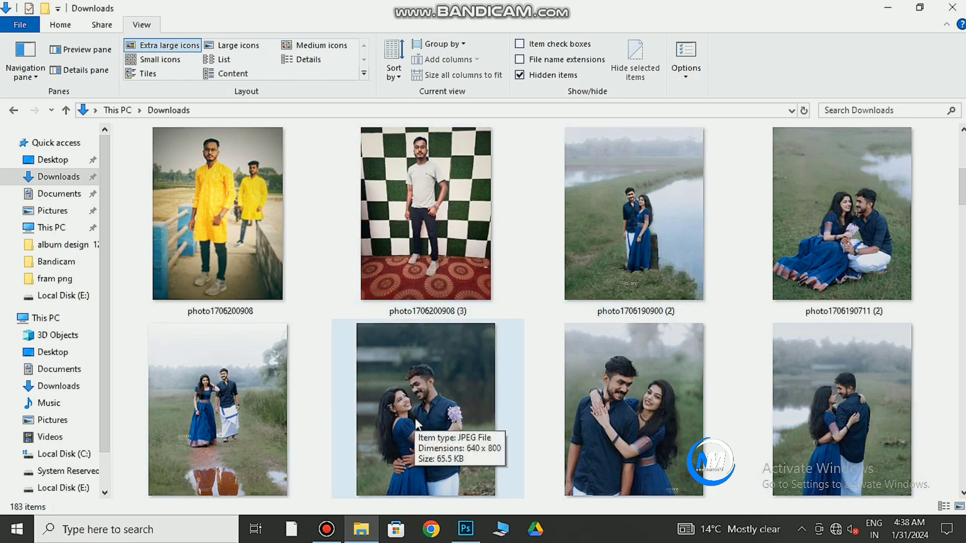
drag(427, 383, 638, 423)
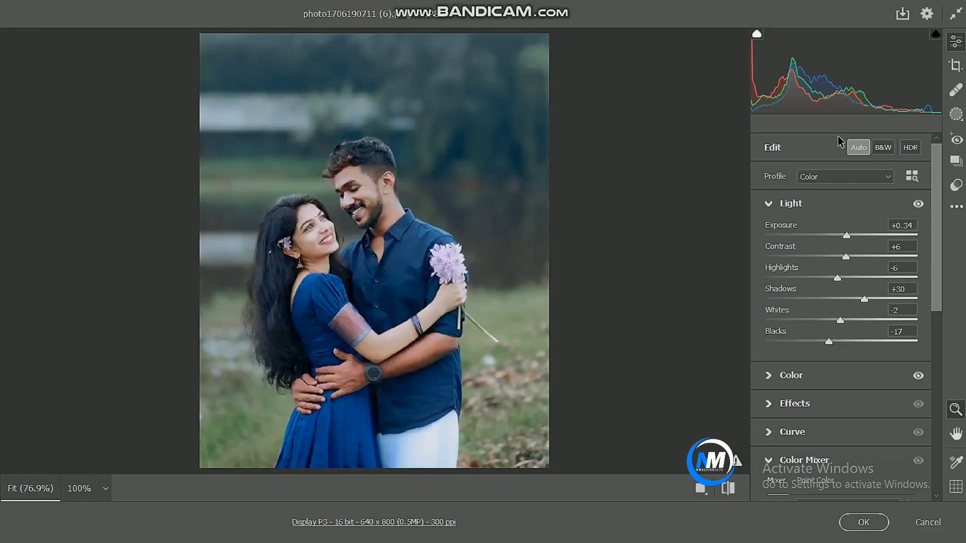
click(858, 146)
click(858, 147)
click(863, 522)
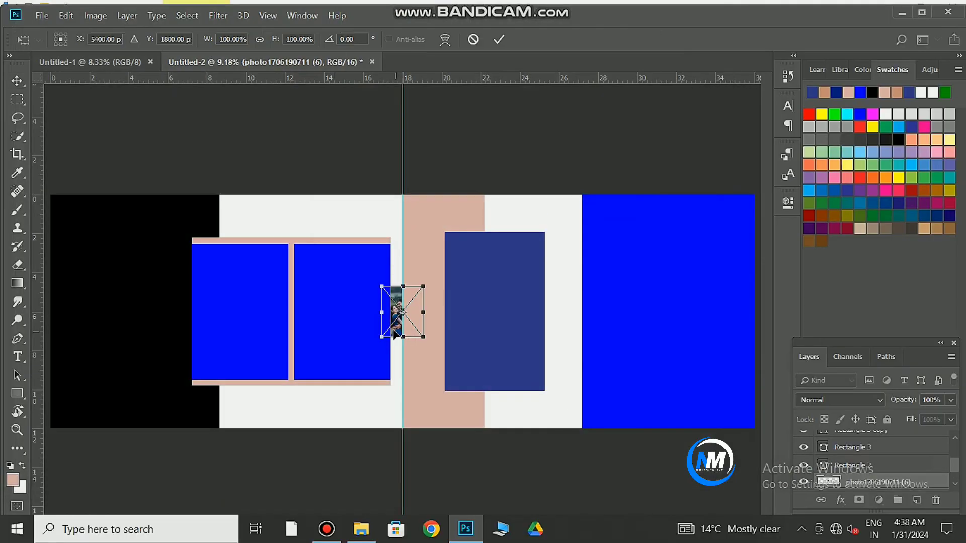
Step: Enlarge the embracing couple photo to about 492% by 534% over the black rectangle and clip it to that shape
drag(395, 332, 261, 478)
drag(201, 426, 187, 381)
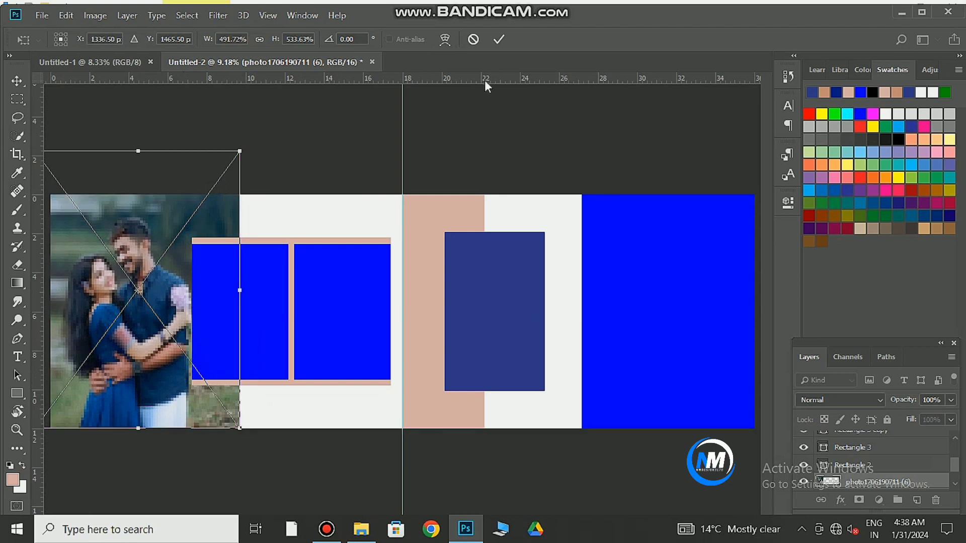
click(498, 40)
alt+click(886, 484)
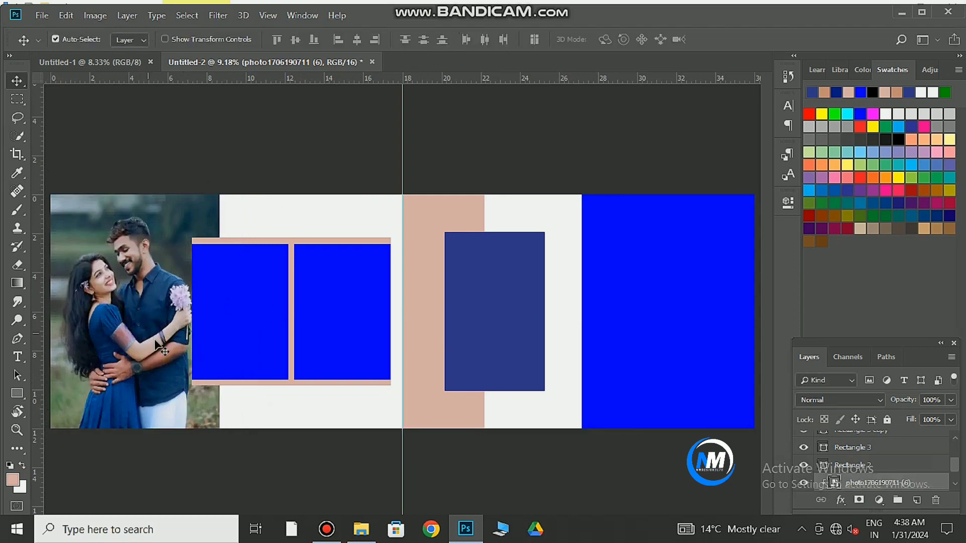
click(215, 345)
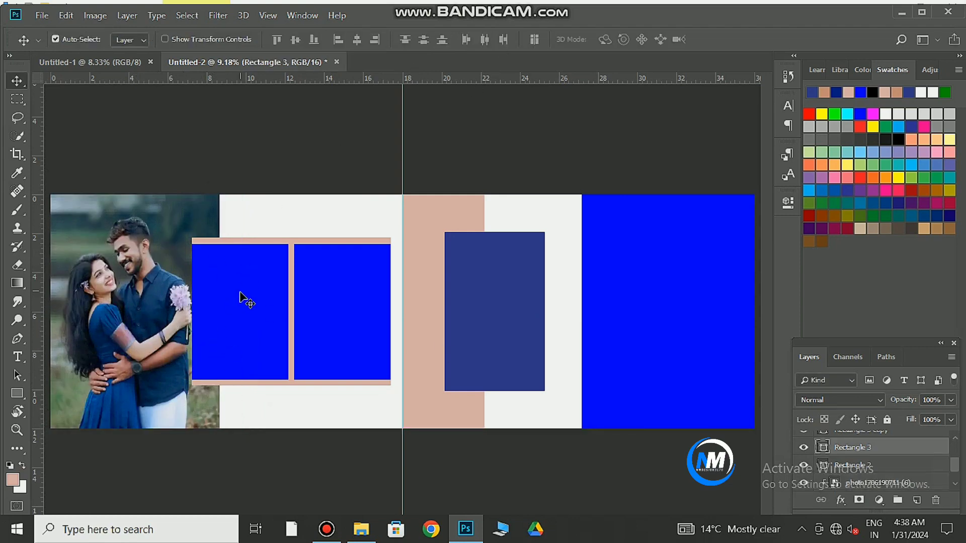
click(361, 529)
scroll(660, 449, down, 2)
drag(841, 423, 323, 422)
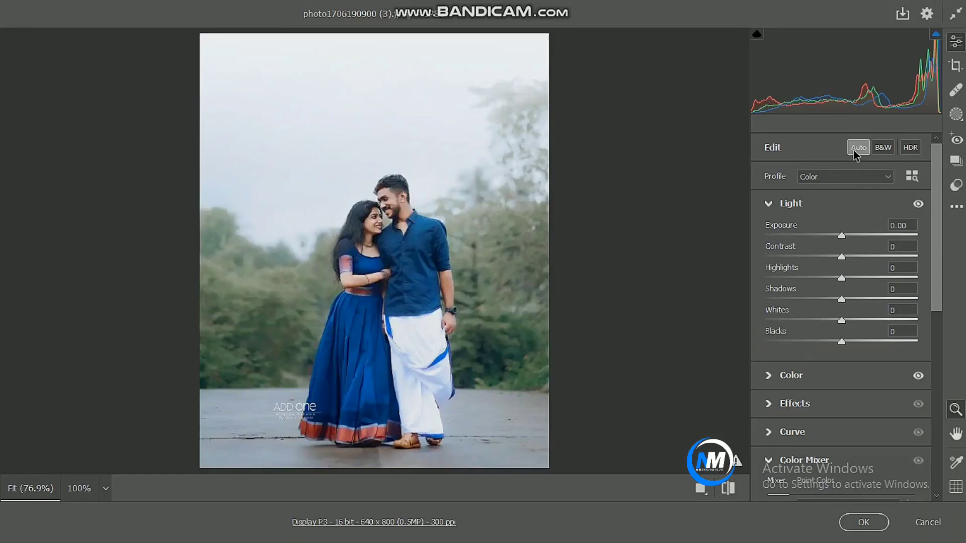
click(857, 148)
click(863, 523)
Step: Enlarge the standing couple photo to about 395% by 384%, clip it to the left blue rectangle and position the couple inside the frame
drag(413, 334, 340, 438)
drag(336, 382, 315, 345)
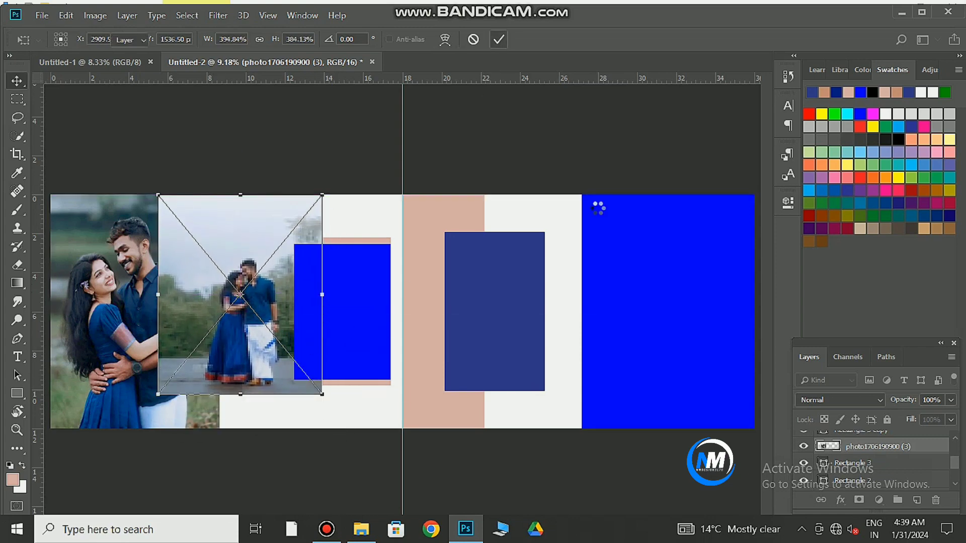
key(Return)
alt+click(894, 455)
mouse_move(259, 327)
mouse_down()
mouse_move(222, 264)
mouse_move(250, 316)
mouse_up()
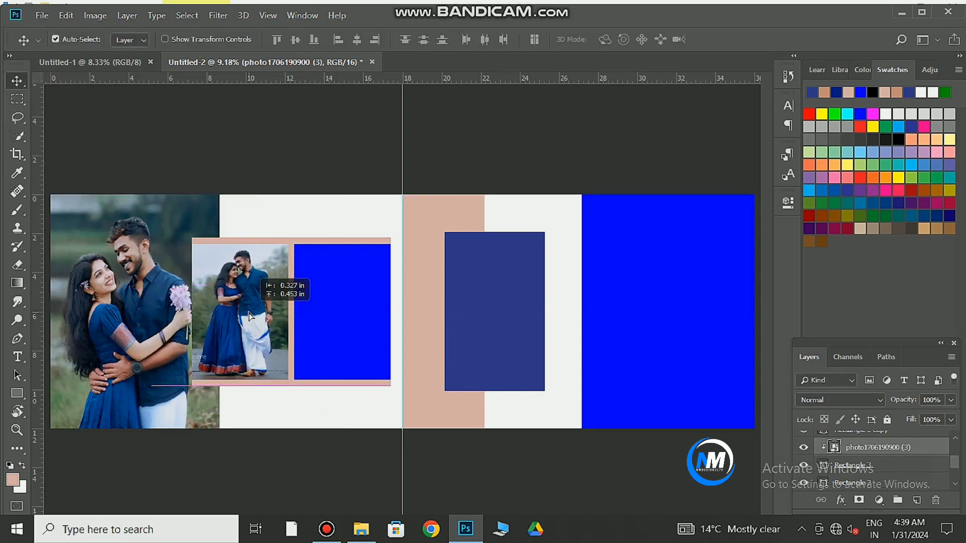
click(361, 529)
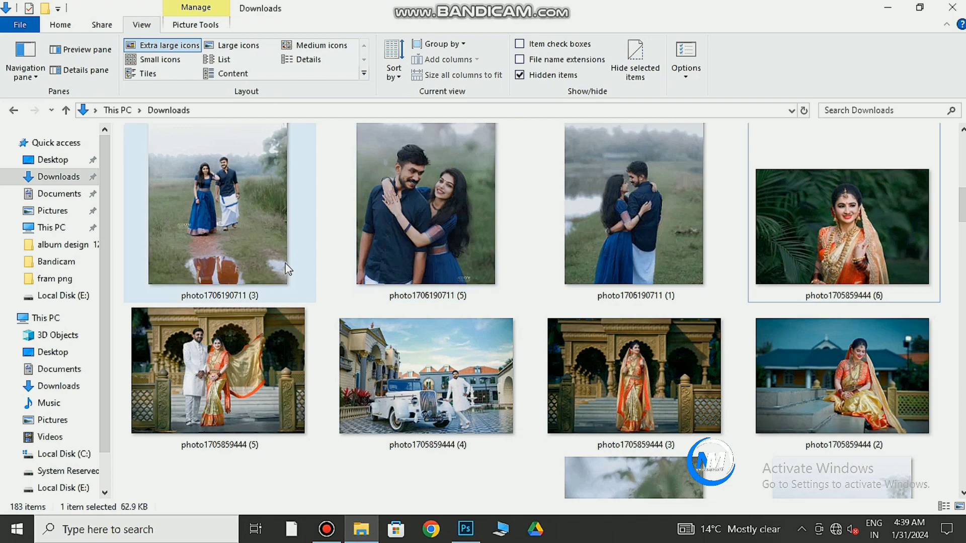
scroll(709, 341, up, 3)
scroll(709, 341, down, 5)
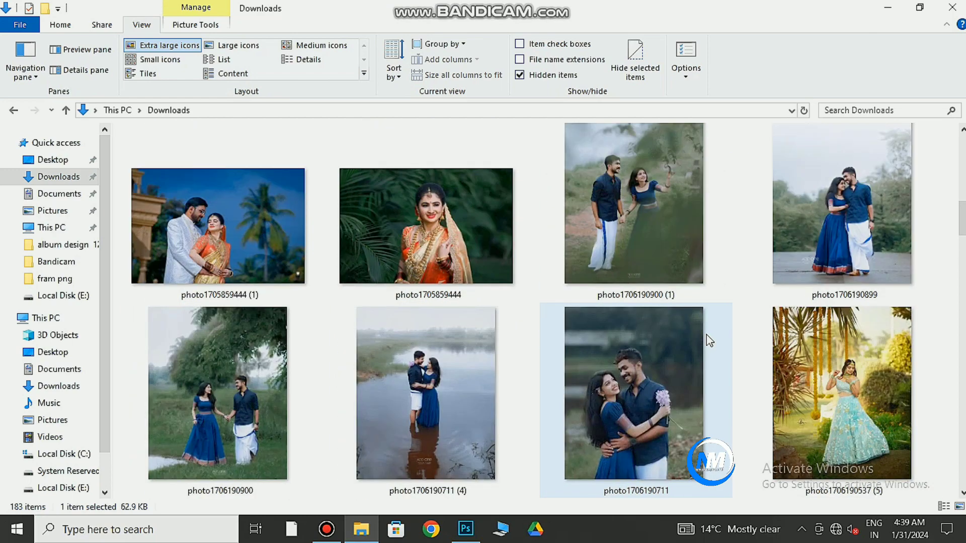
drag(788, 271, 407, 324)
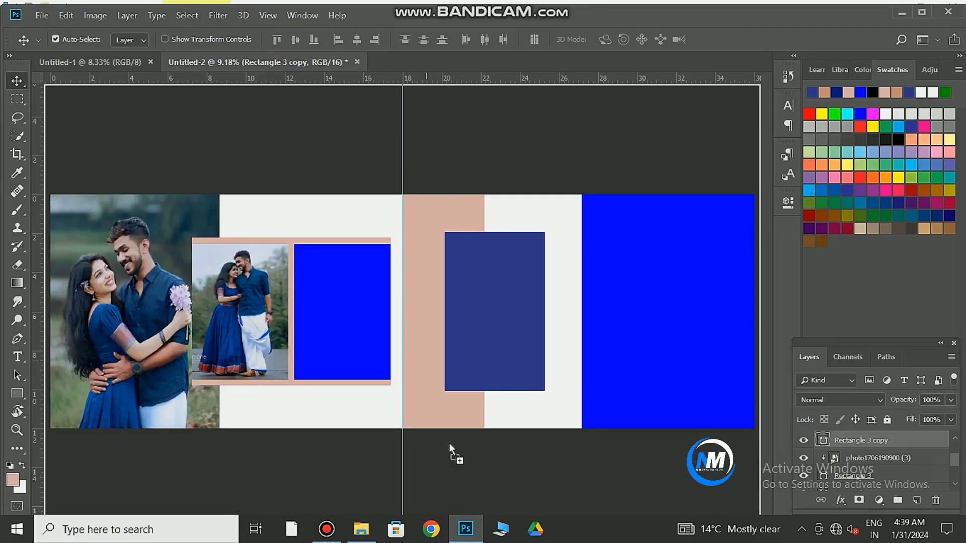
drag(450, 448, 364, 530)
click(363, 530)
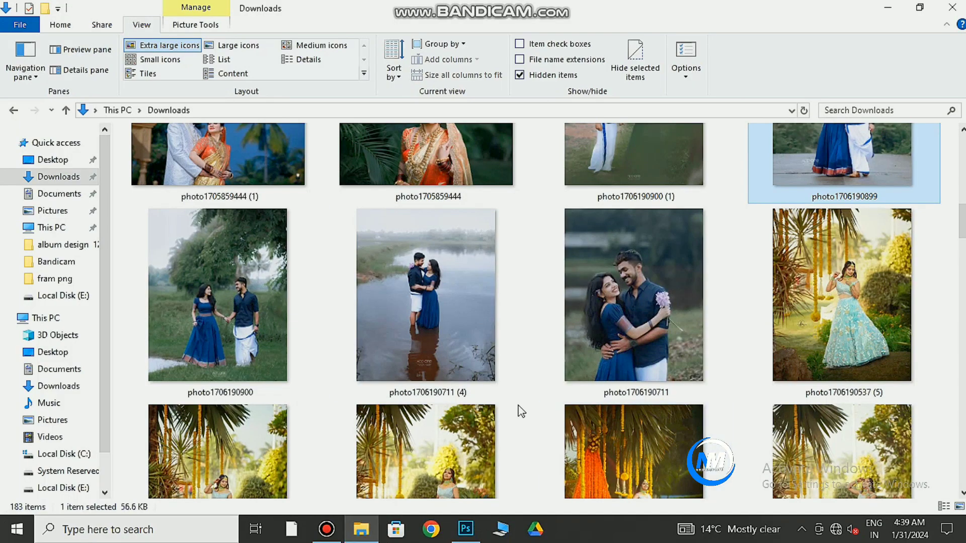
scroll(521, 411, up, 5)
drag(249, 399, 399, 364)
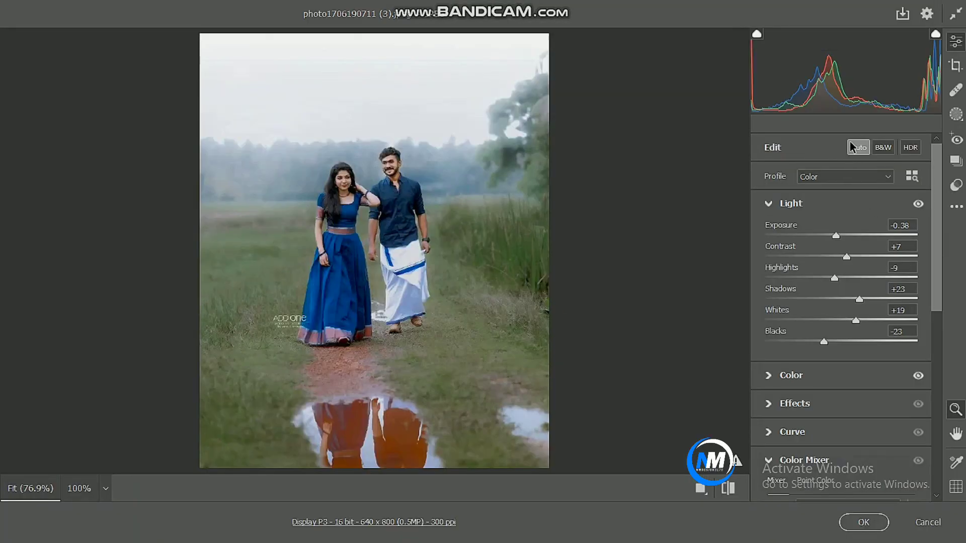
click(863, 522)
Step: Enlarge the walking couple photo, clip it to the small blue rectangle beside the standing couple and position both people inside the frame
drag(417, 329, 446, 453)
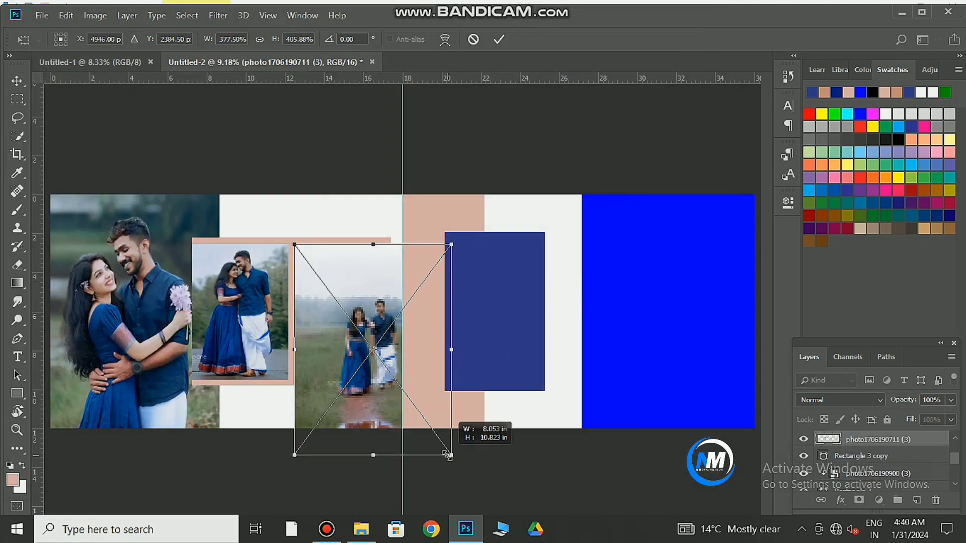
drag(420, 362, 409, 345)
key(Return)
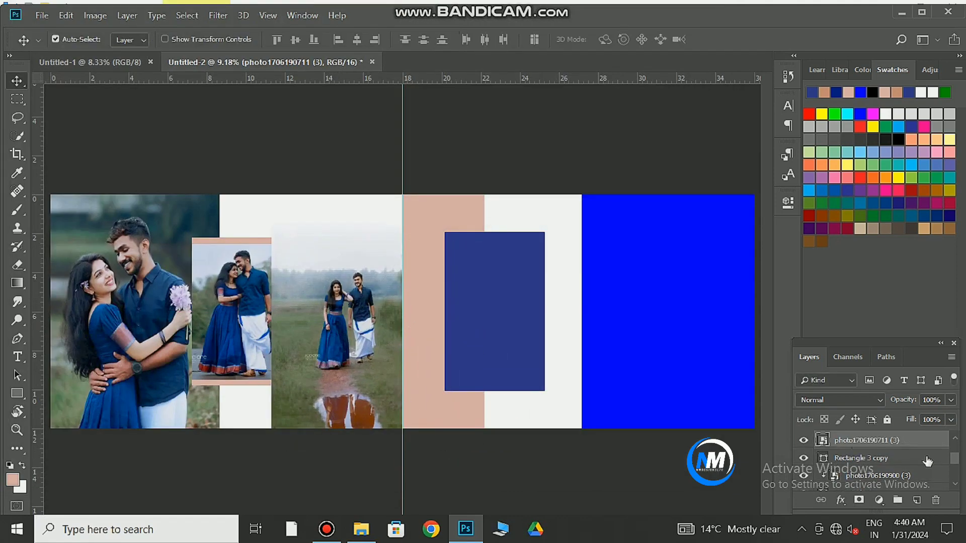
alt+click(922, 446)
key(ctrl+t)
drag(433, 433, 446, 455)
drag(384, 349, 383, 345)
key(Return)
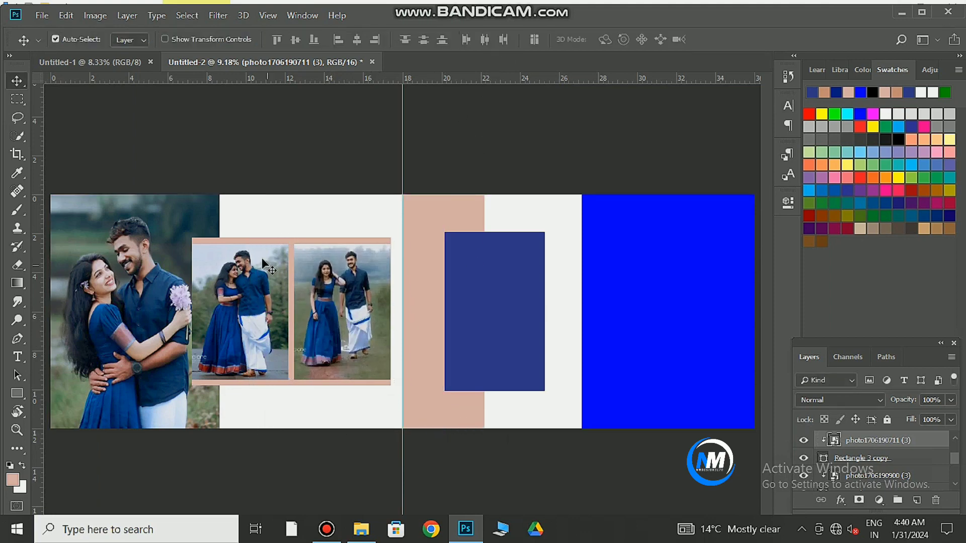
Step: Recolour the pink backing rectangle behind the two small photos with a very dark navy sampled from the left small photo
click(514, 355)
double_click(822, 487)
click(267, 286)
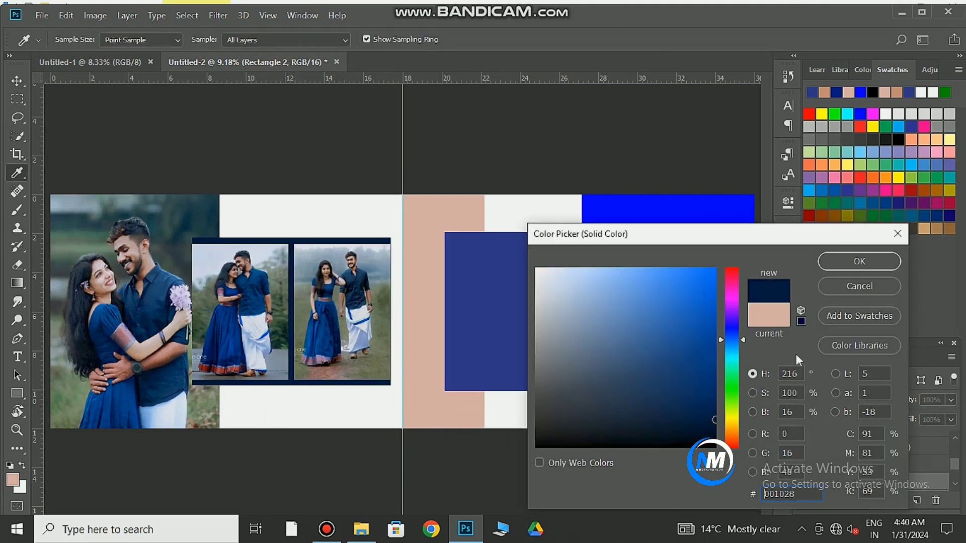
click(865, 261)
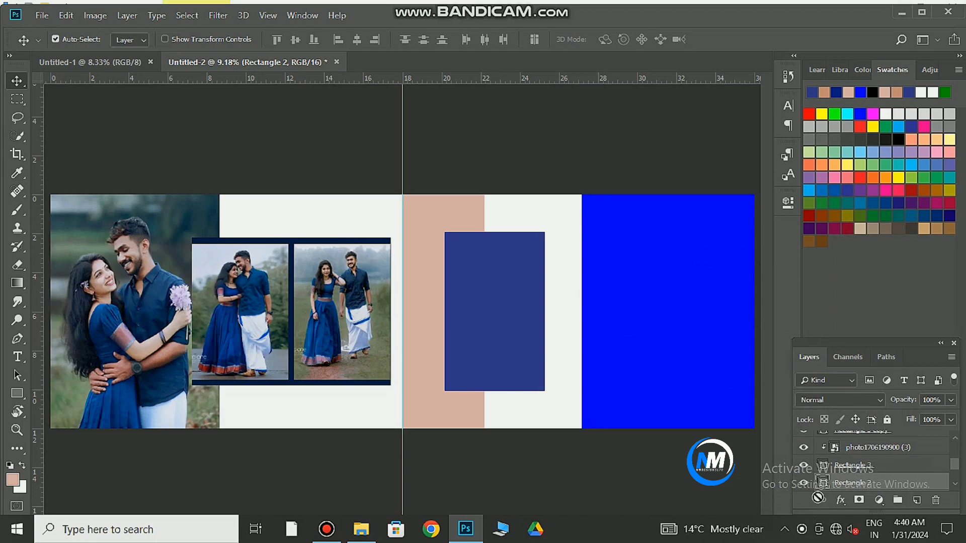
Step: Try colours sampled from the photos on the small photos' backing rectangle and apply the blue of the man's shirt
double_click(821, 483)
click(329, 334)
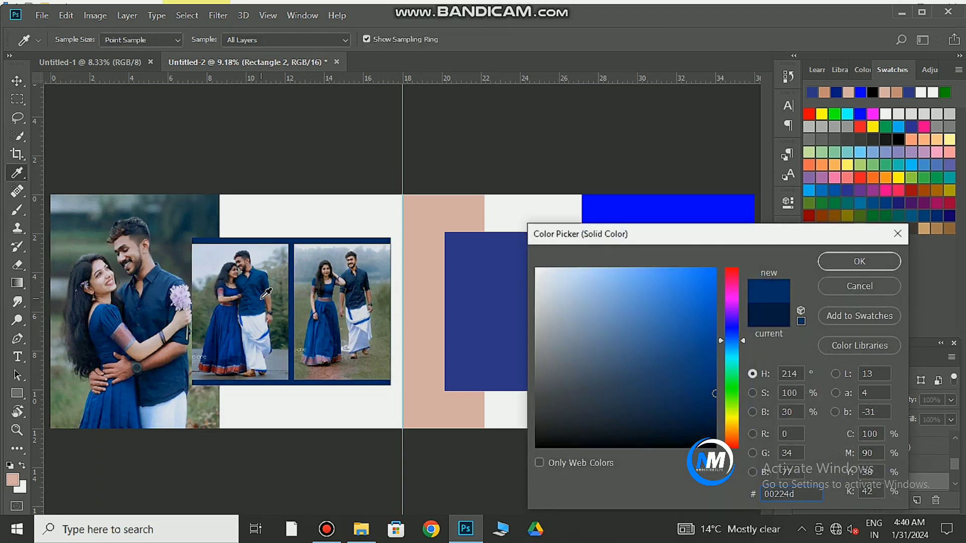
click(227, 336)
click(205, 217)
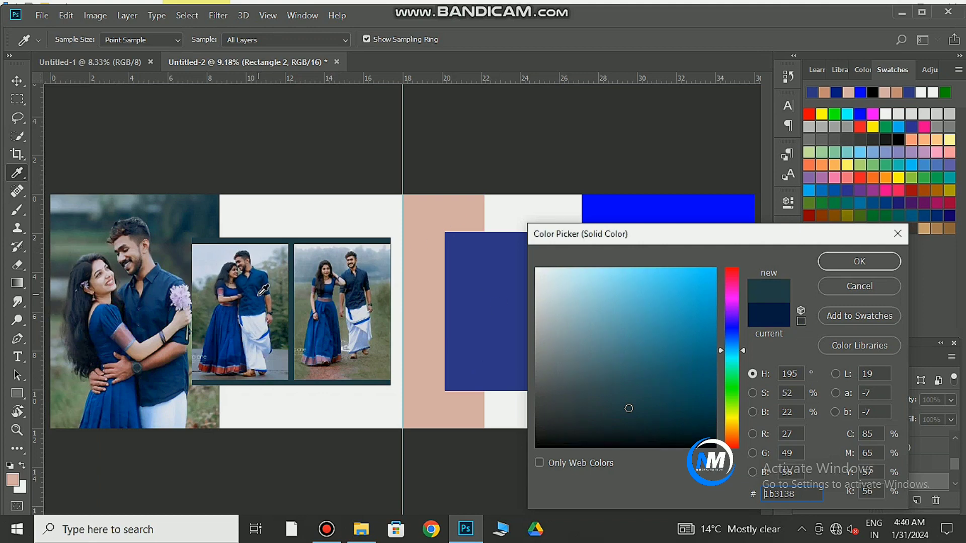
click(157, 294)
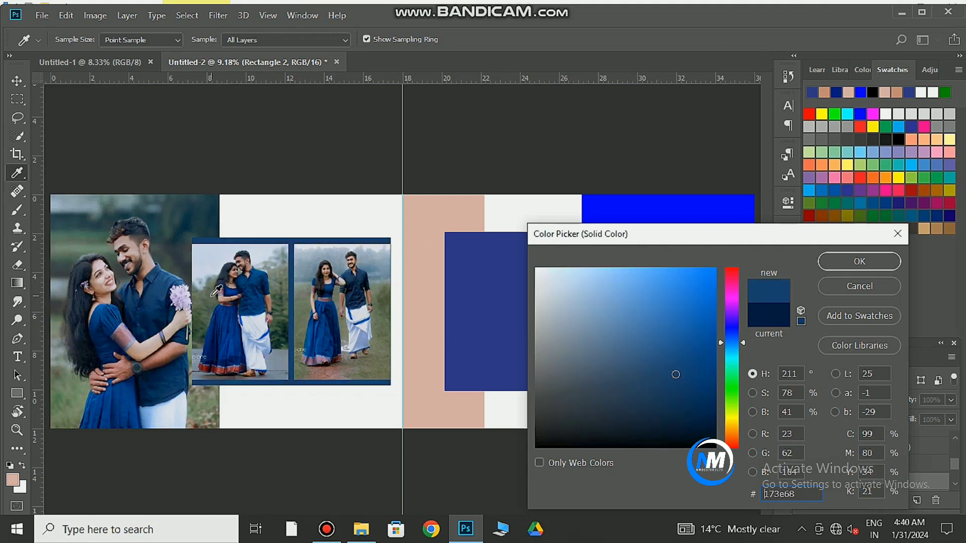
click(541, 270)
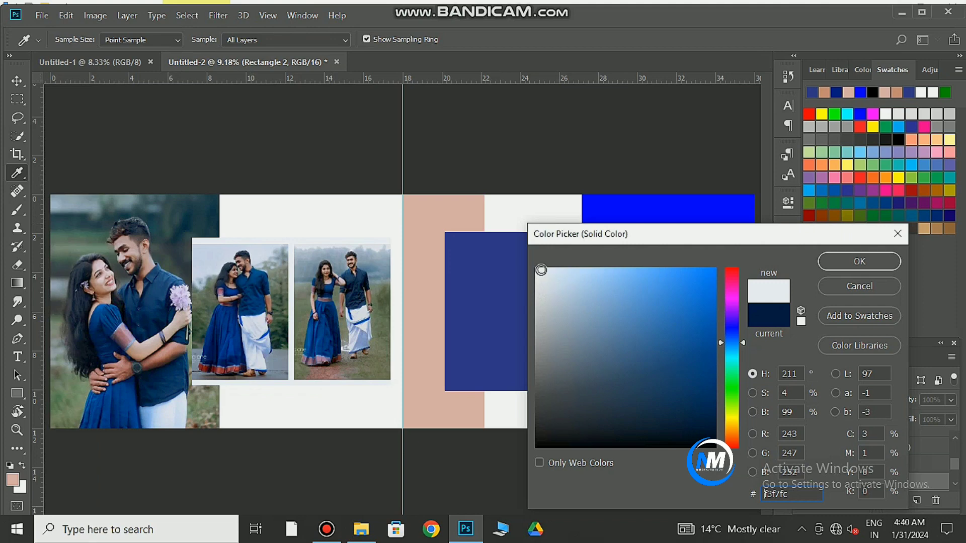
click(354, 297)
click(196, 227)
click(186, 262)
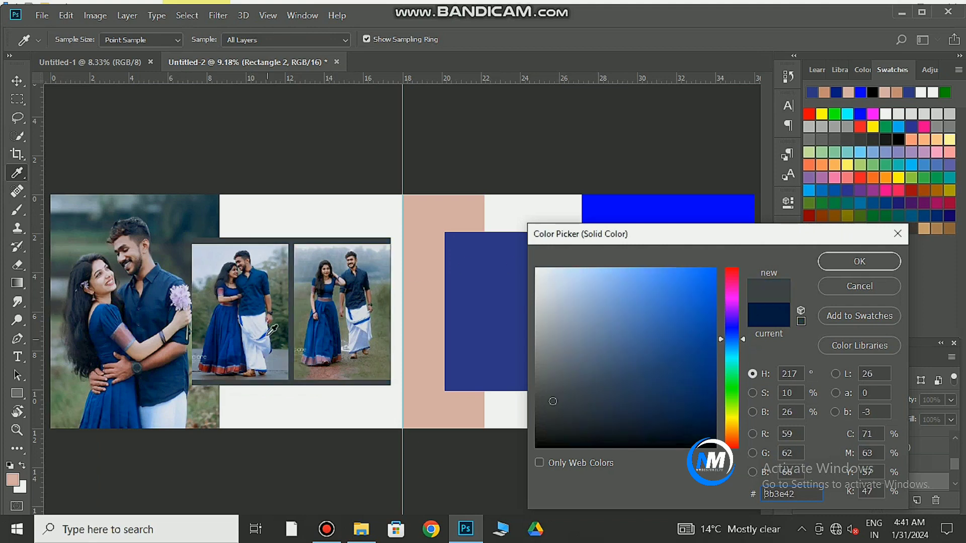
click(211, 222)
click(276, 267)
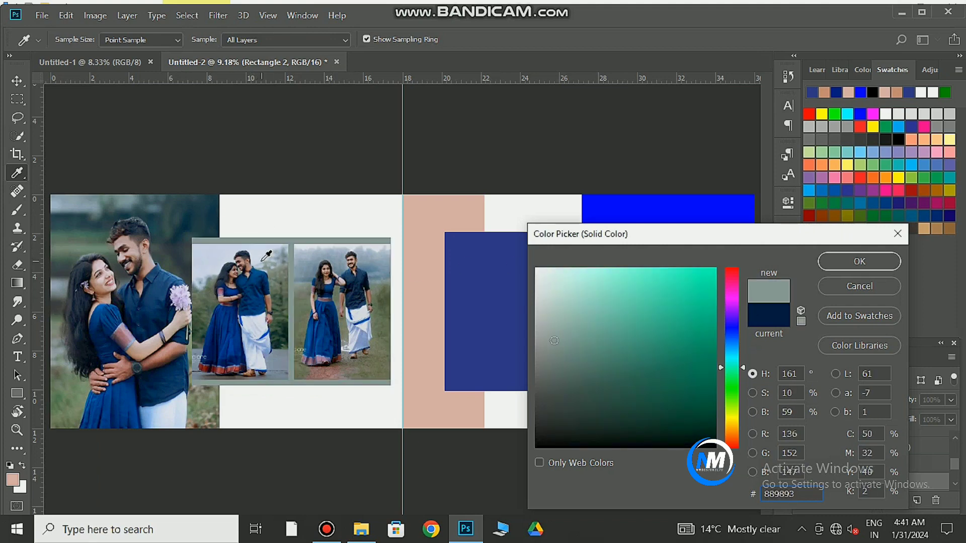
click(281, 332)
click(251, 315)
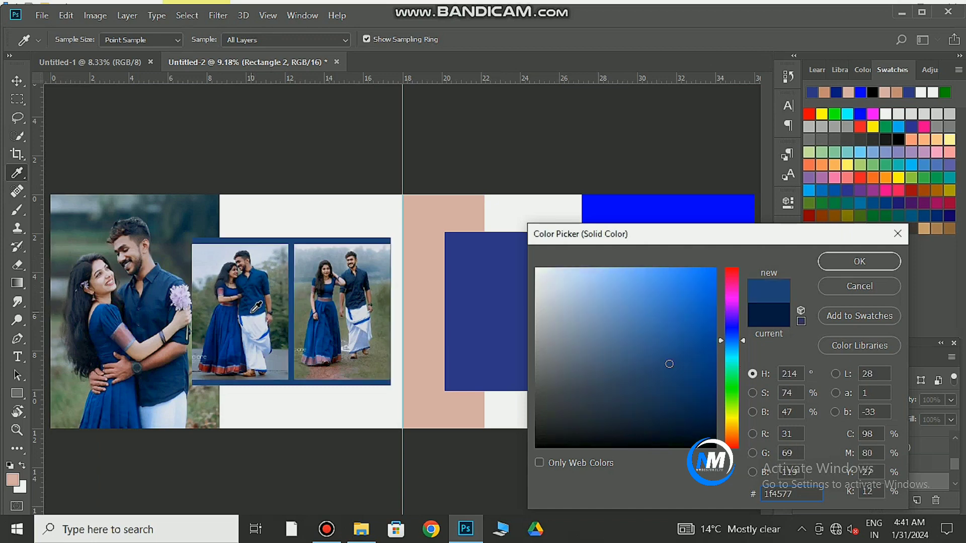
click(251, 312)
click(857, 266)
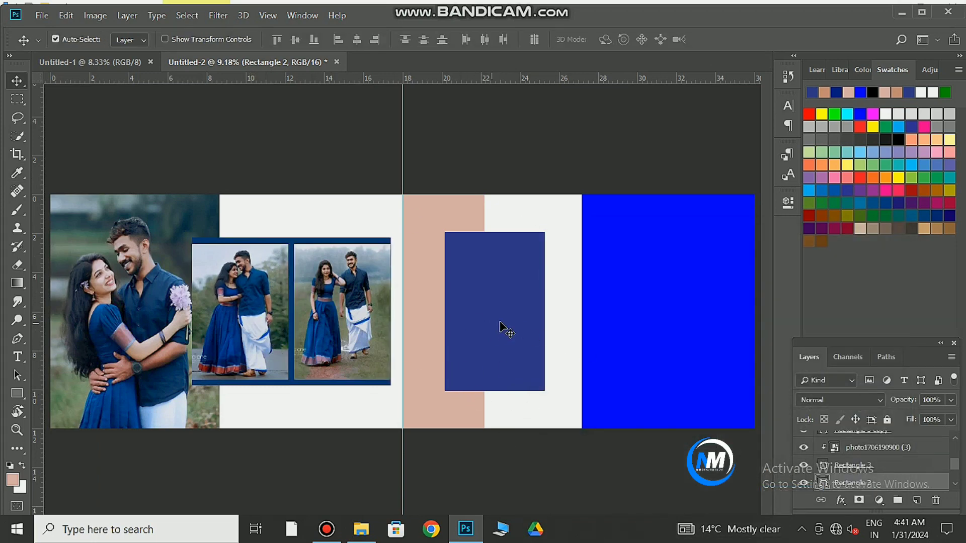
click(719, 320)
click(465, 528)
scroll(494, 333, up, 1)
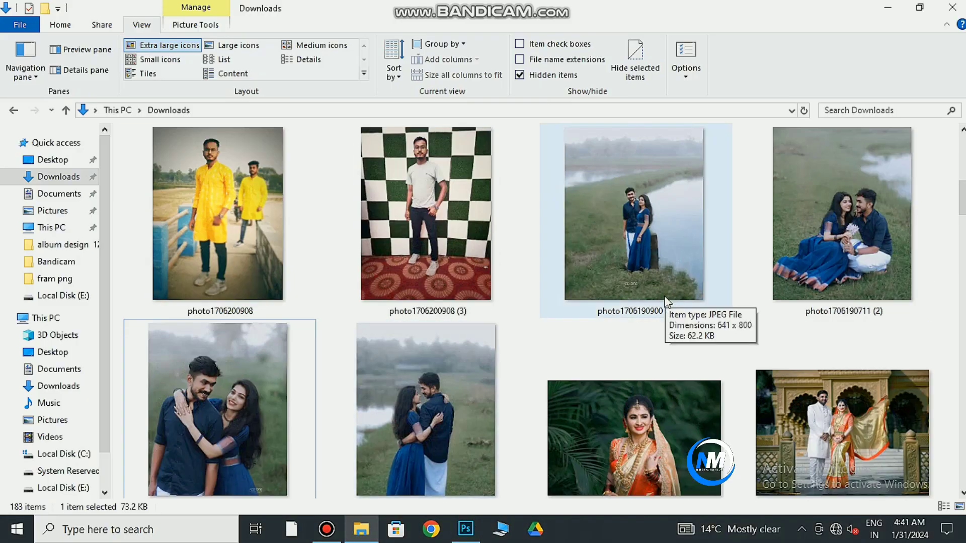
scroll(658, 299, down, 3)
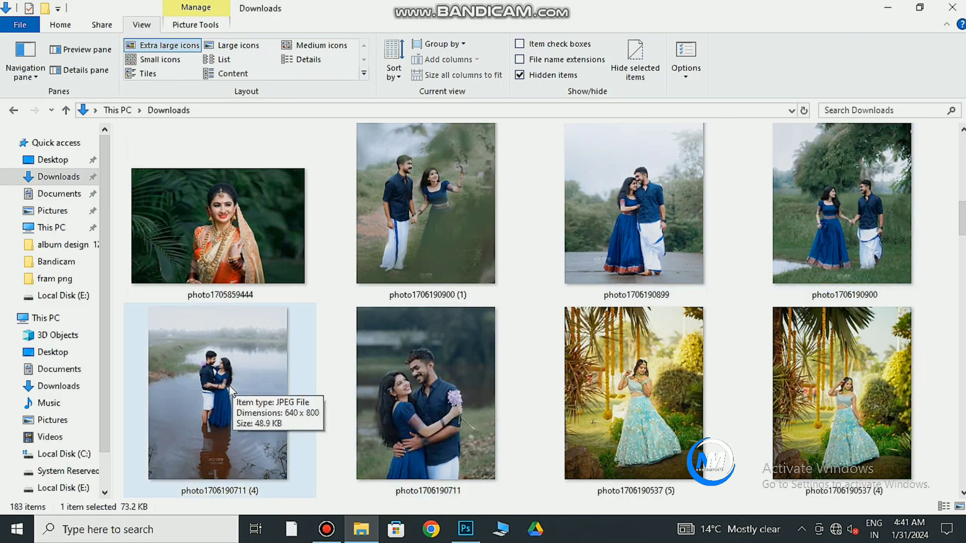
drag(372, 427, 365, 526)
click(363, 528)
scroll(443, 387, up, 4)
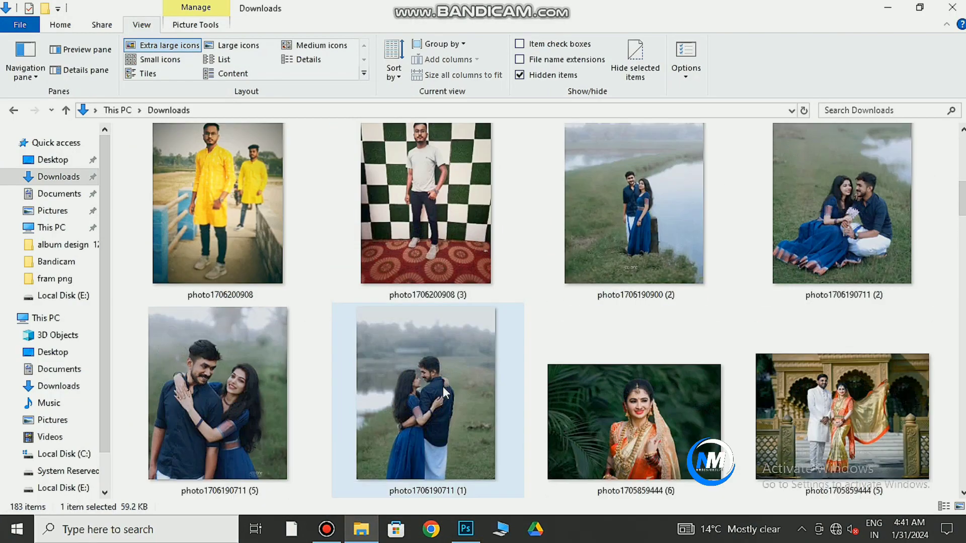
drag(272, 432, 545, 324)
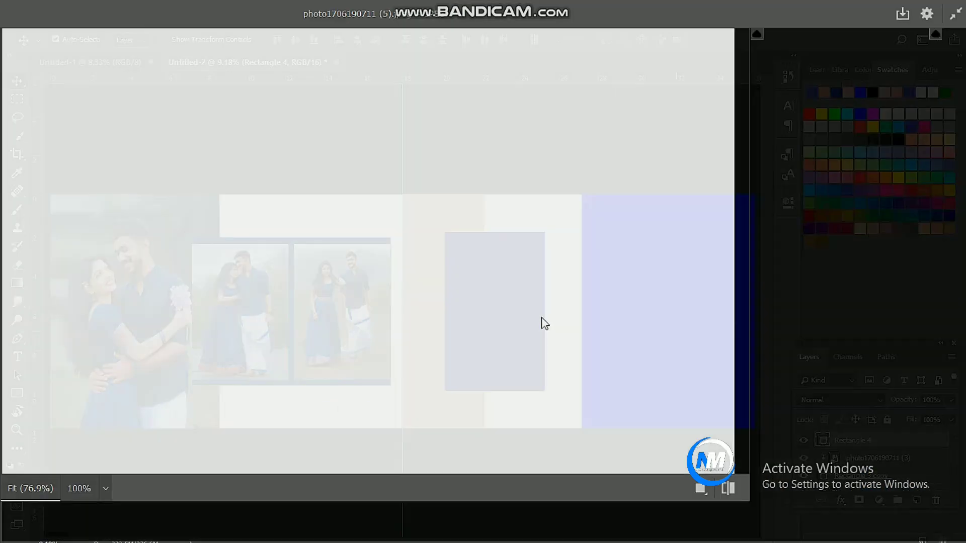
click(858, 147)
click(878, 523)
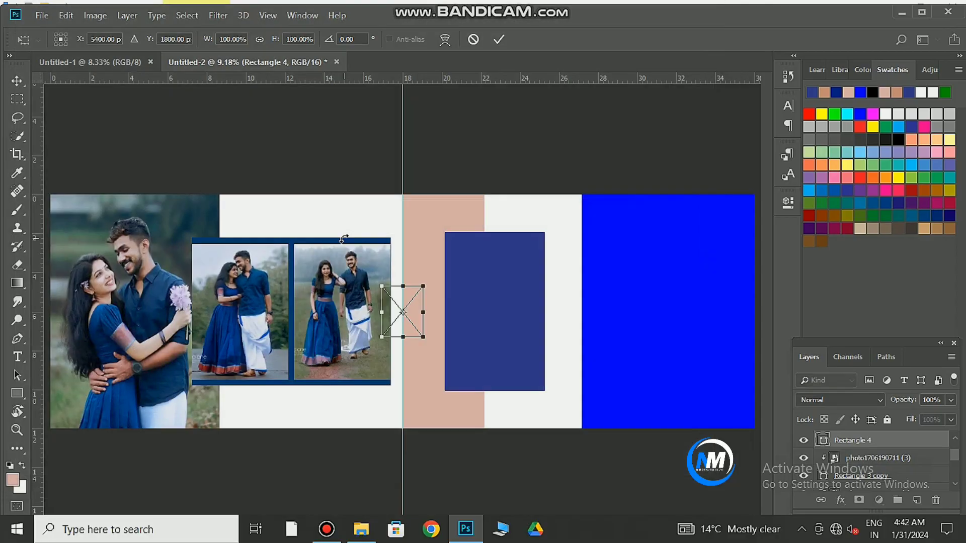
Step: Enlarge the hugging couple photo to about 480% by 527%, clip it to the large bright blue rectangle and centre the couple
drag(416, 324, 754, 441)
drag(728, 368, 736, 348)
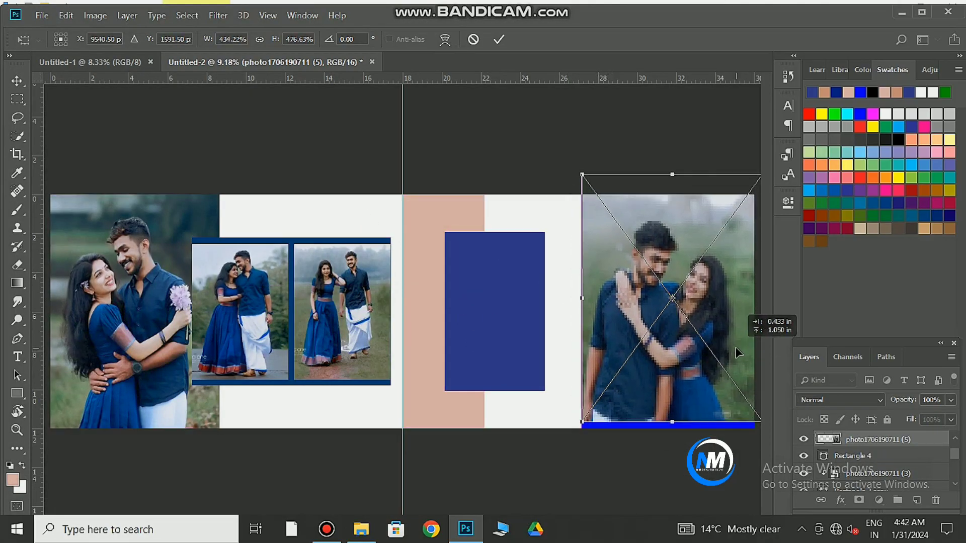
click(499, 40)
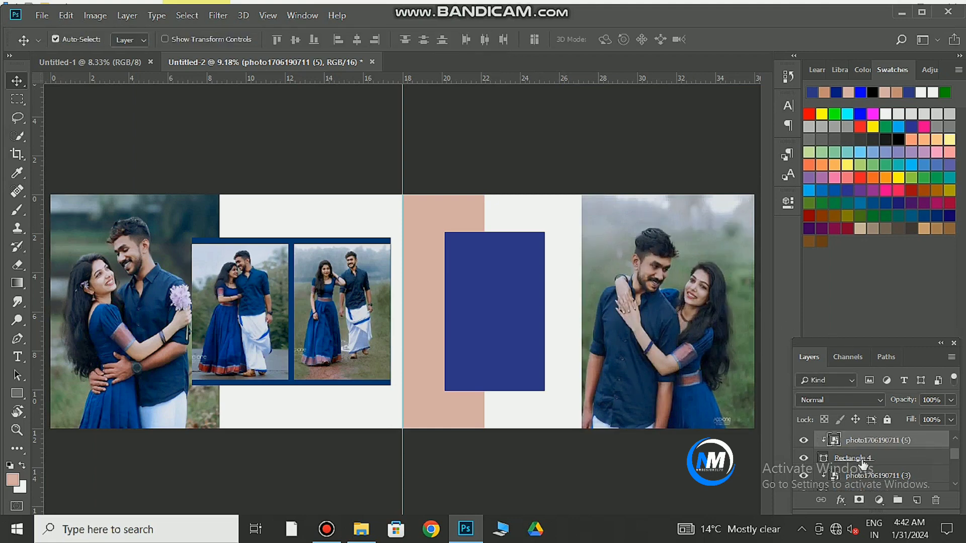
key(ctrl+t)
drag(584, 428, 574, 440)
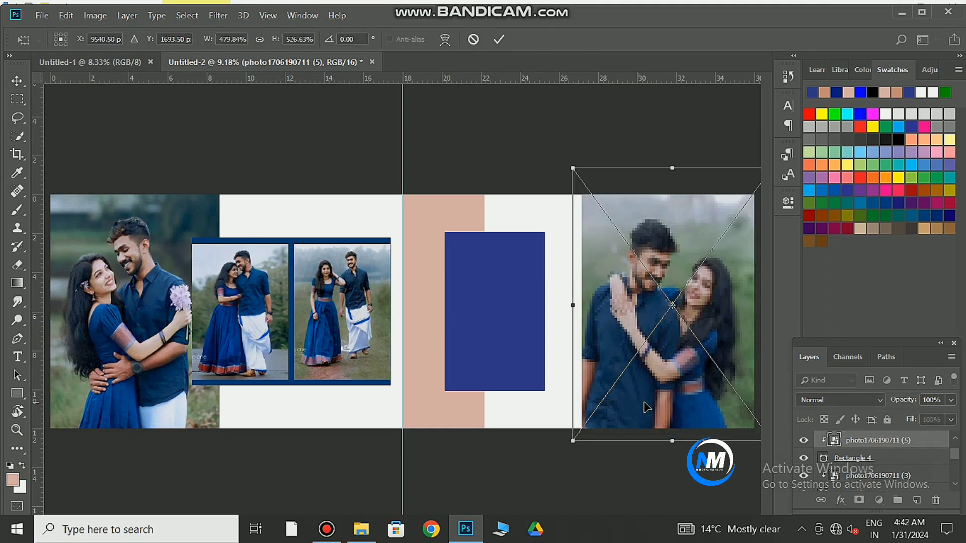
drag(644, 406, 654, 394)
click(498, 39)
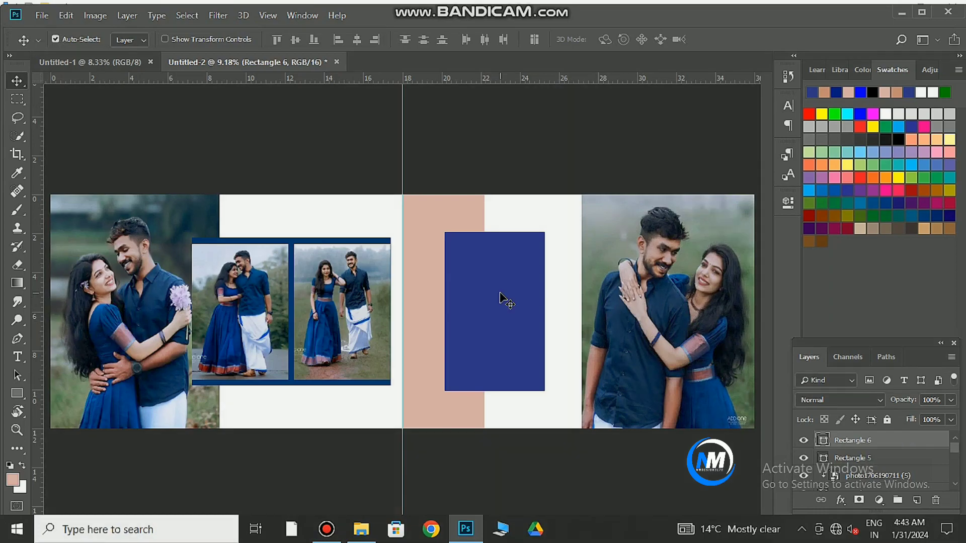
key(alt+Tab)
drag(601, 290, 595, 295)
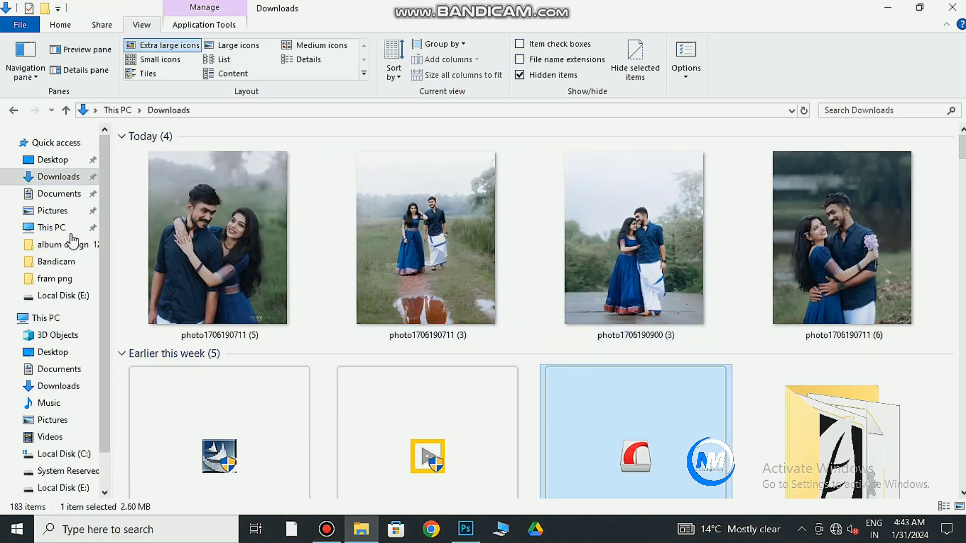
click(65, 177)
scroll(208, 196, down, 3)
drag(639, 249, 503, 304)
click(862, 522)
Step: Enlarge the lakeside couple photo over the dark blue rectangle and clip it to that shape
drag(416, 326, 580, 418)
drag(553, 346, 537, 318)
drag(427, 205, 381, 166)
key(Return)
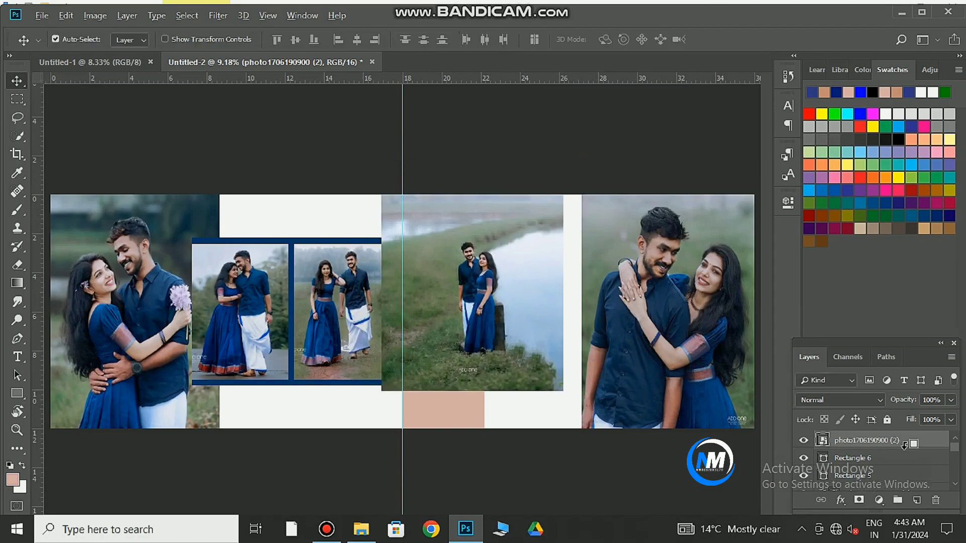
alt+click(904, 446)
Step: Recolour the pink vertical stripe behind the lakeside photo with navy sampled from the woman's dress
double_click(823, 475)
click(359, 285)
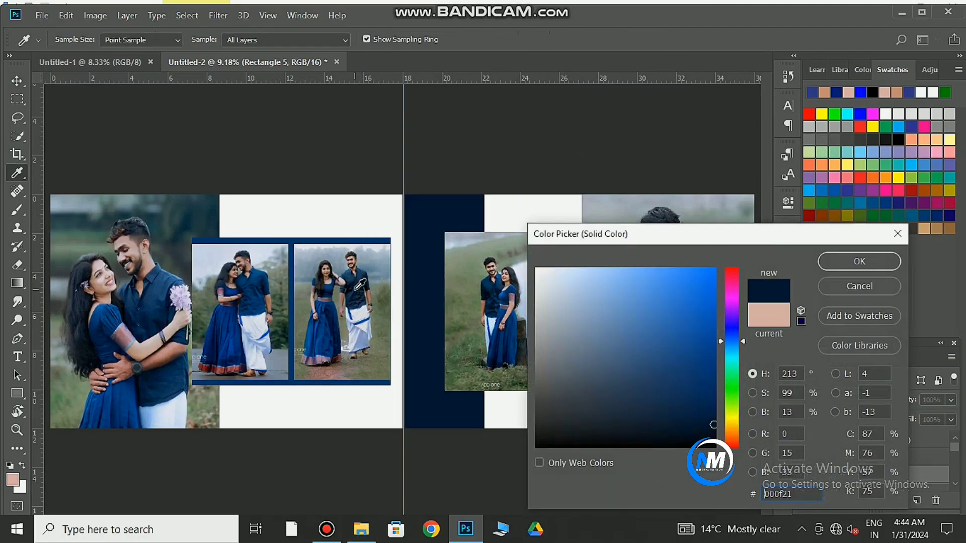
click(329, 319)
key(Return)
click(404, 172)
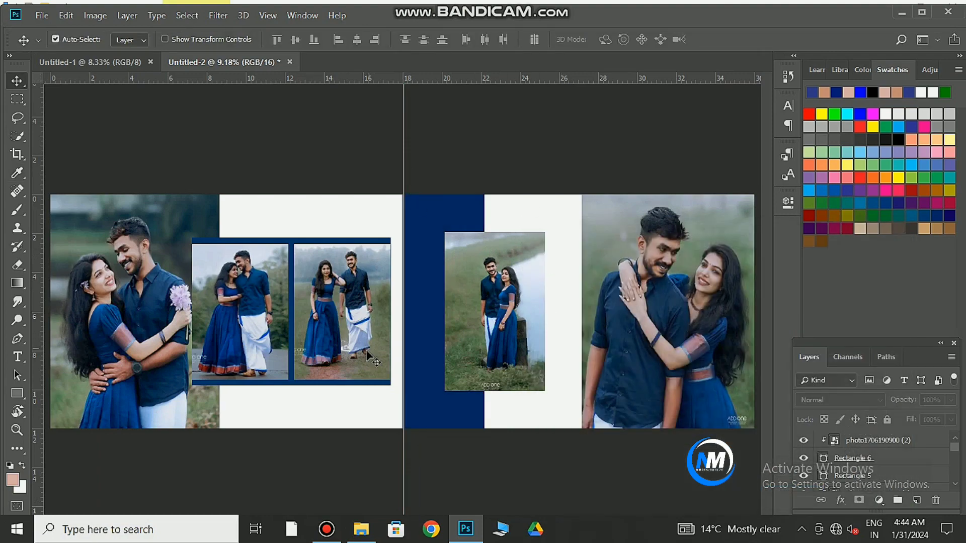
Step: Draw a 185 by 185 px navy-filled square in the white area above the lakeside photo
key(u)
drag(495, 204, 508, 218)
click(605, 360)
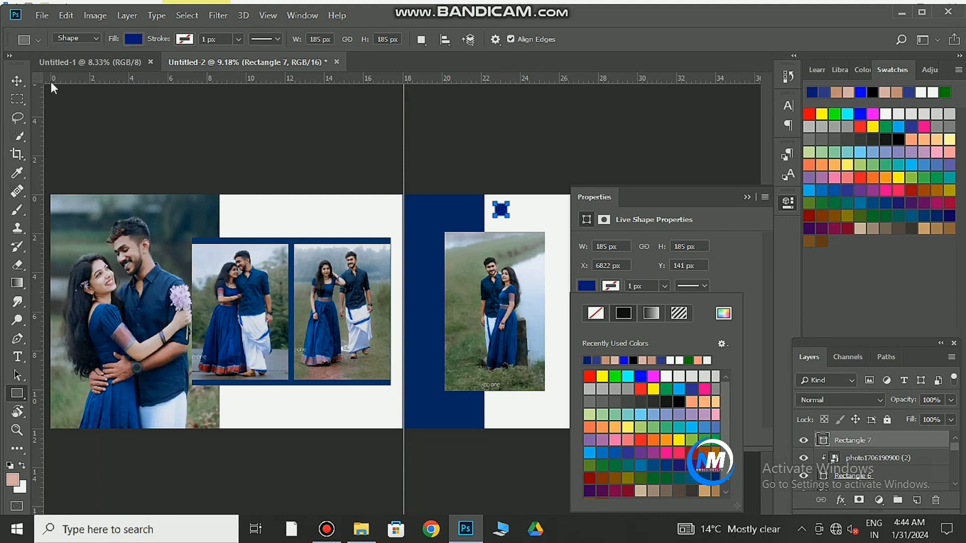
Step: Add a horizontal guide through the small square's centre and rotate the square into an upright diamond
click(17, 81)
key(ctrl+t)
drag(565, 79, 572, 209)
drag(558, 210, 550, 227)
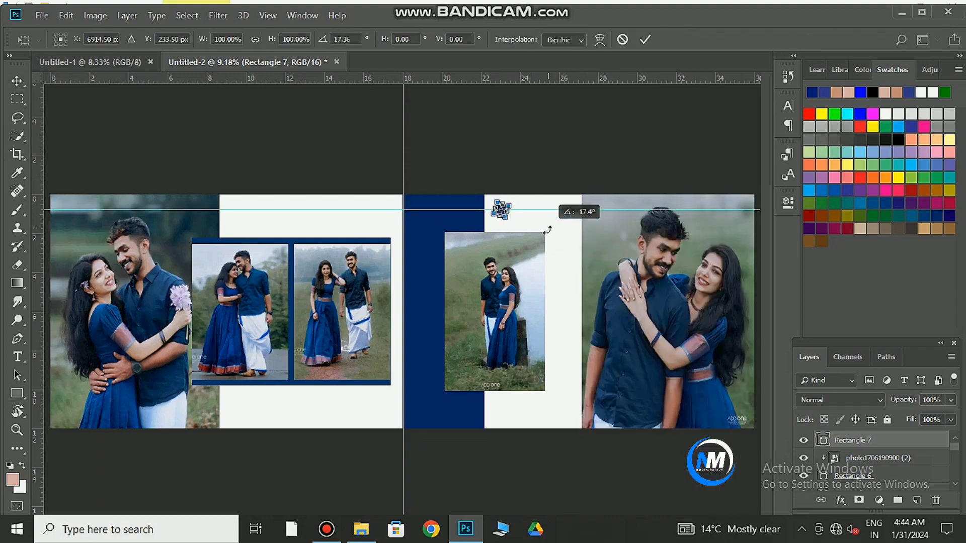
key(ctrl+plus)
key(ctrl+plus)
key(ctrl+plus)
key(ctrl+plus)
drag(730, 100, 585, 372)
key(Return)
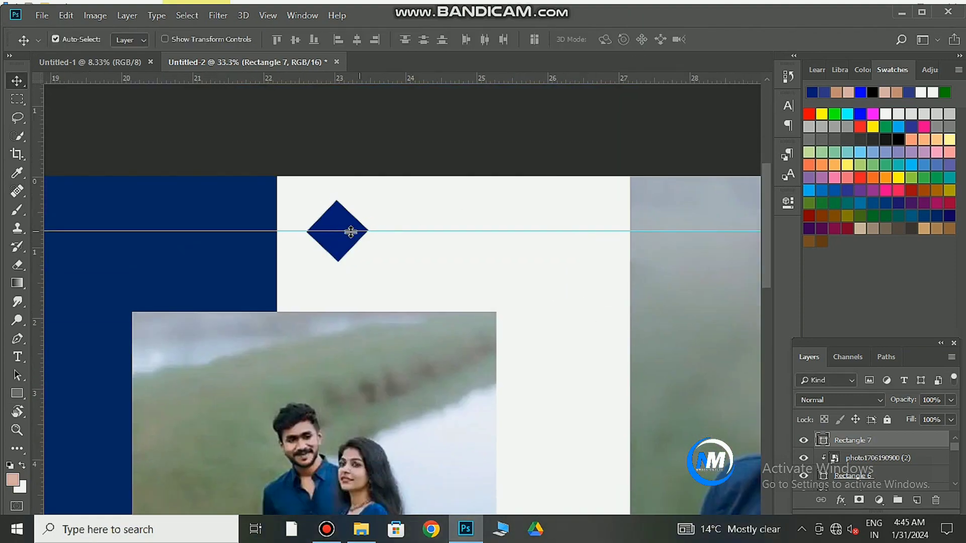
Step: Recolour the diamond with the navy sampled from the vertical stripe
double_click(822, 440)
click(262, 272)
click(858, 261)
Step: Duplicate the diamond twice to form an evenly spaced horizontal row of three and remove the horizontal guide
drag(328, 242, 466, 236)
drag(554, 209, 554, 78)
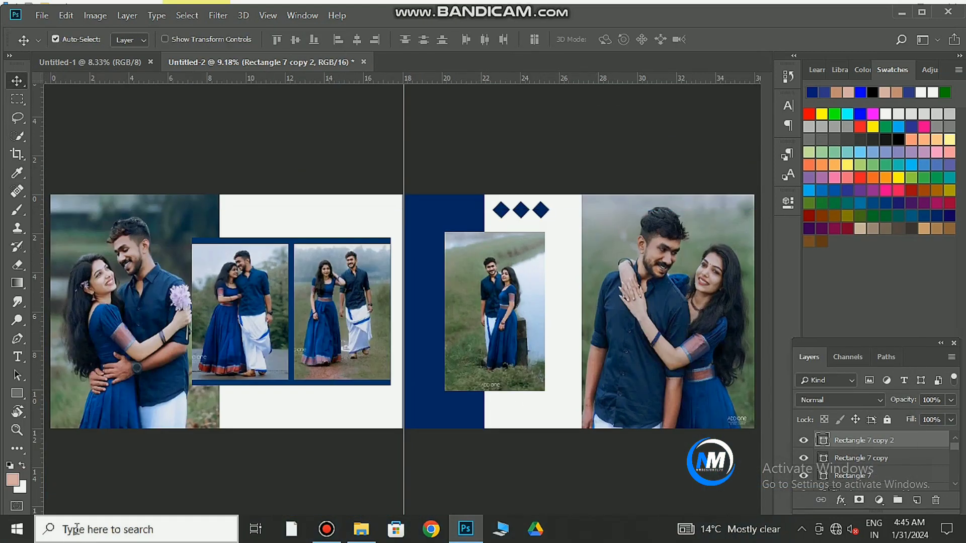
Step: Add a white (ffffff) 25 px stroke, positioned Inside, to the frame shape behind the lakeside photo
click(459, 280)
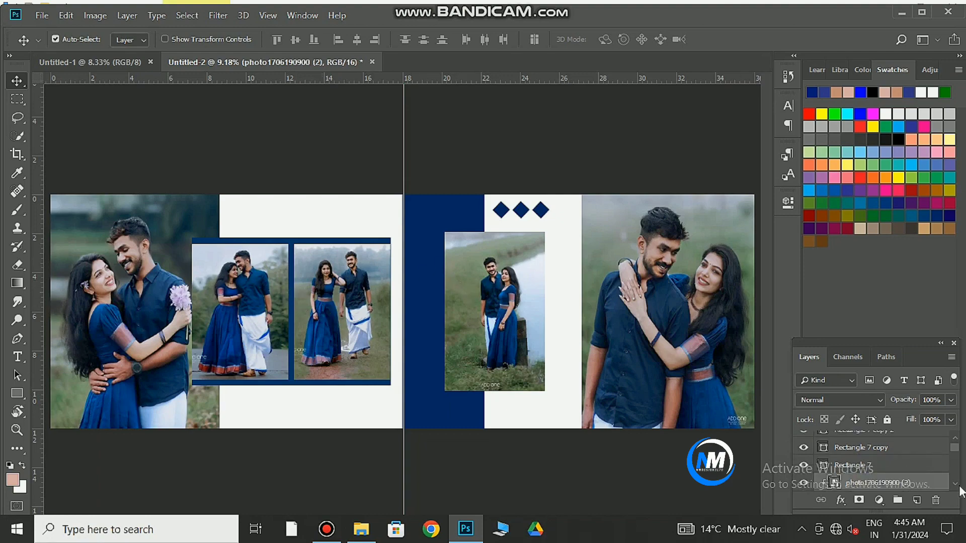
scroll(937, 484, down, 1)
double_click(937, 484)
click(466, 172)
click(637, 203)
click(544, 273)
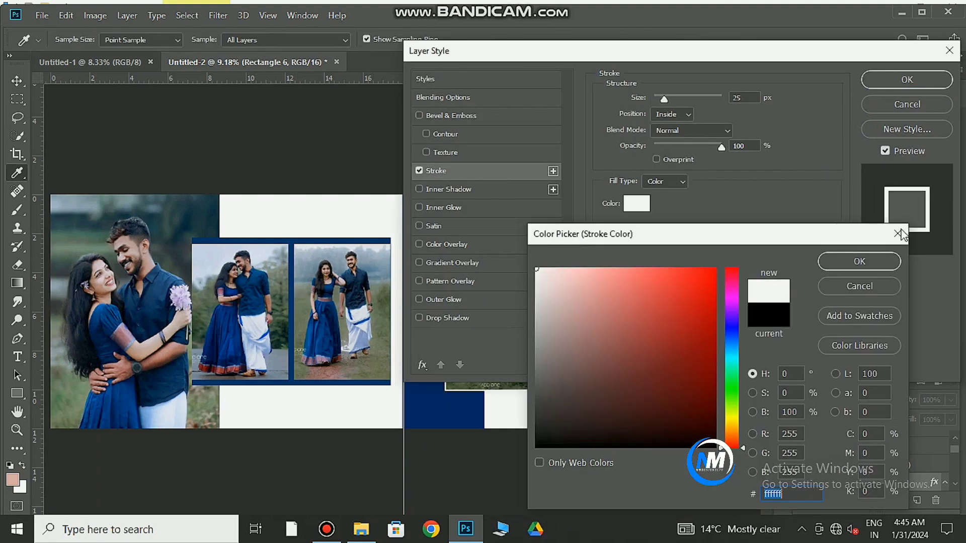
click(851, 264)
key(Return)
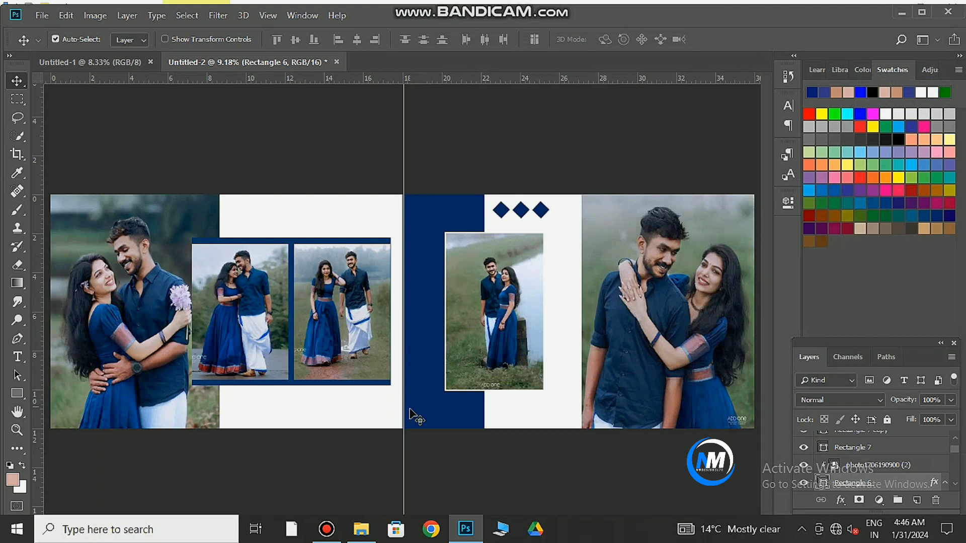
Step: Add the title text CWRWMONY in white at the foot of the navy stripe and move its layer to the top of the stack
click(18, 357)
drag(425, 401, 534, 428)
click(546, 39)
click(536, 273)
click(859, 261)
drag(913, 487, 911, 440)
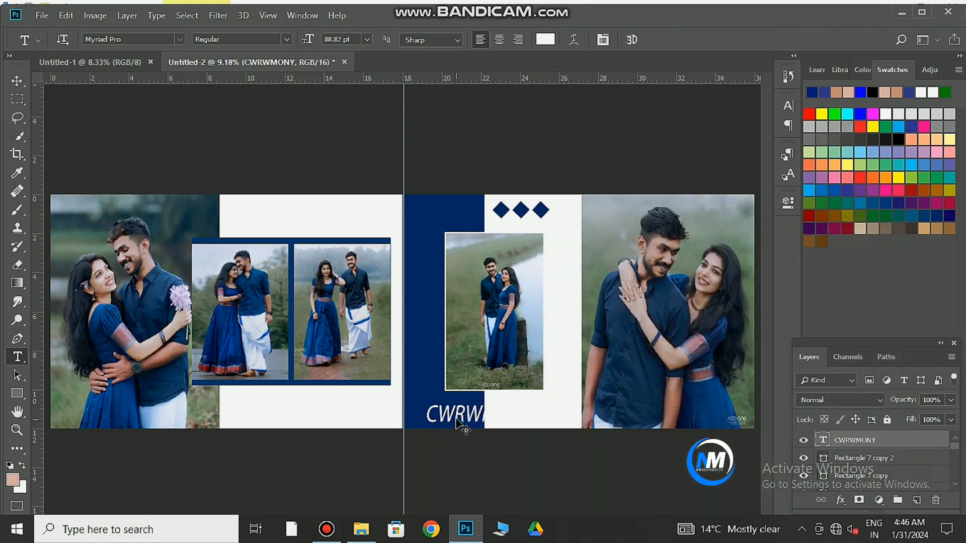
Step: Correct the title's spelling to CEREMONY and reduce it to 62.41 pt at the foot of the navy stripe
drag(457, 423, 624, 324)
click(622, 317)
key(BackSpace)
text(ERE)
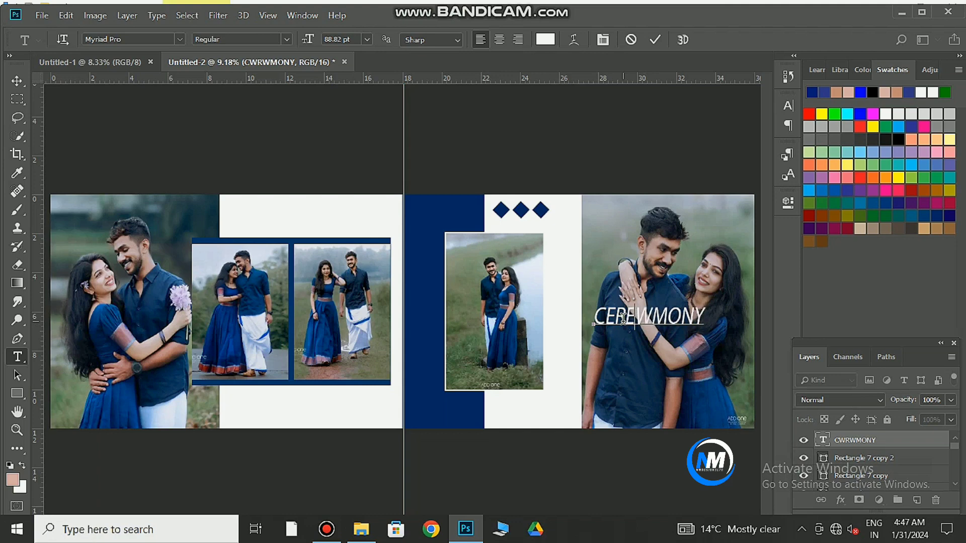
drag(659, 314, 476, 409)
drag(509, 424, 474, 415)
Step: Set the whole CEREMONY title in the Cambria Math font
key(ctrl+a)
click(788, 105)
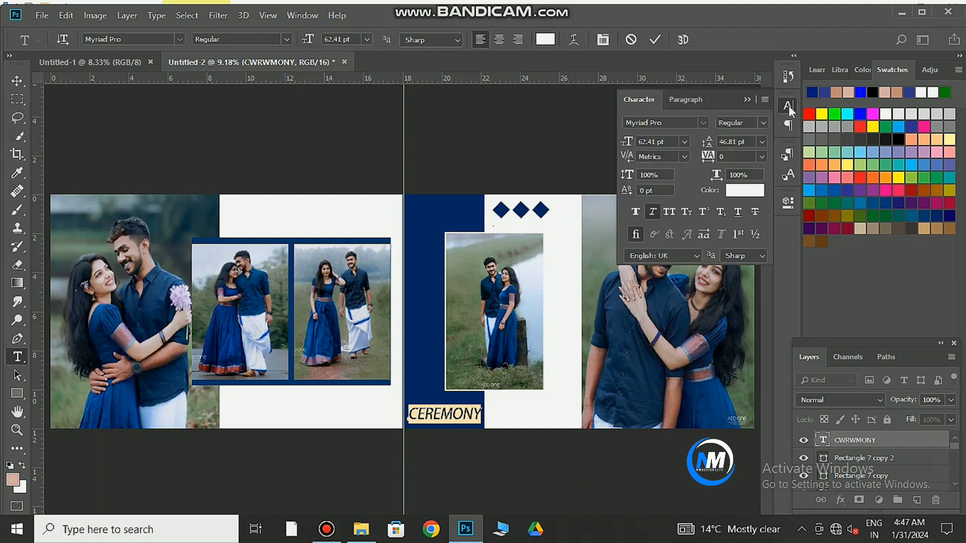
click(703, 122)
scroll(814, 401, up, 1)
scroll(815, 405, up, 10)
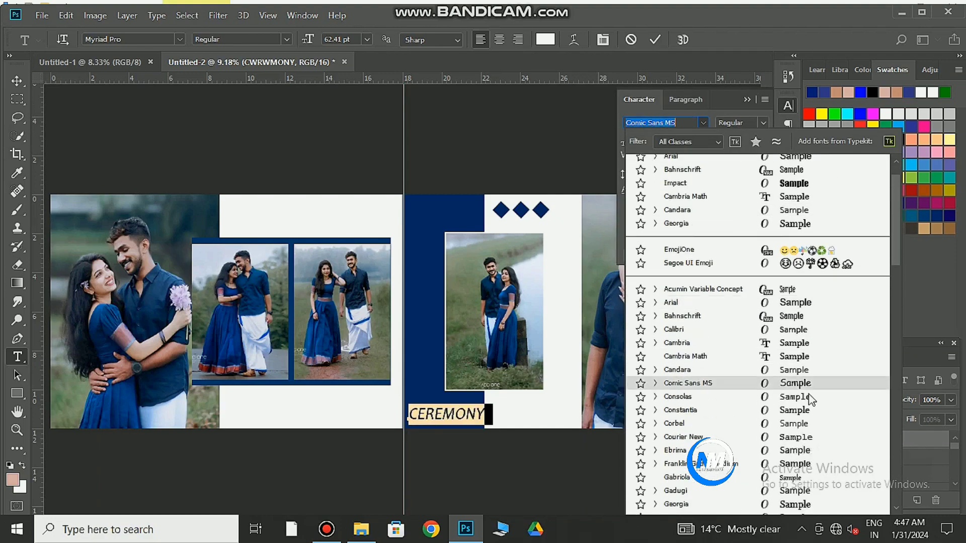
click(689, 370)
key(ctrl+Return)
Step: Scale the CEREMONY title down to fit the navy stripe's width and position it below the lakeside photo
click(461, 412)
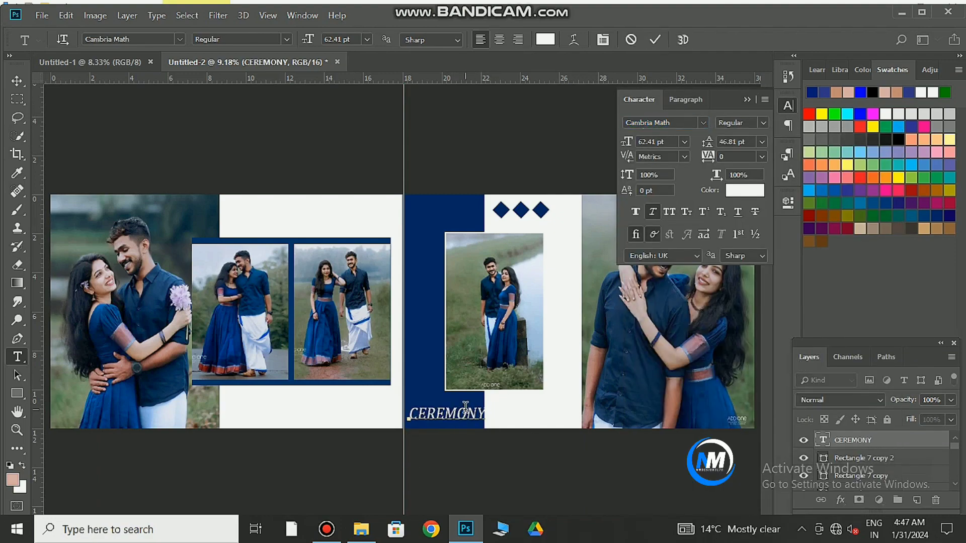
drag(485, 461, 480, 455)
click(655, 39)
key(v)
drag(439, 414, 437, 407)
Step: Draw a 1749 by 349 px rectangle beneath the two framed photos, ending at the centre guide
click(17, 394)
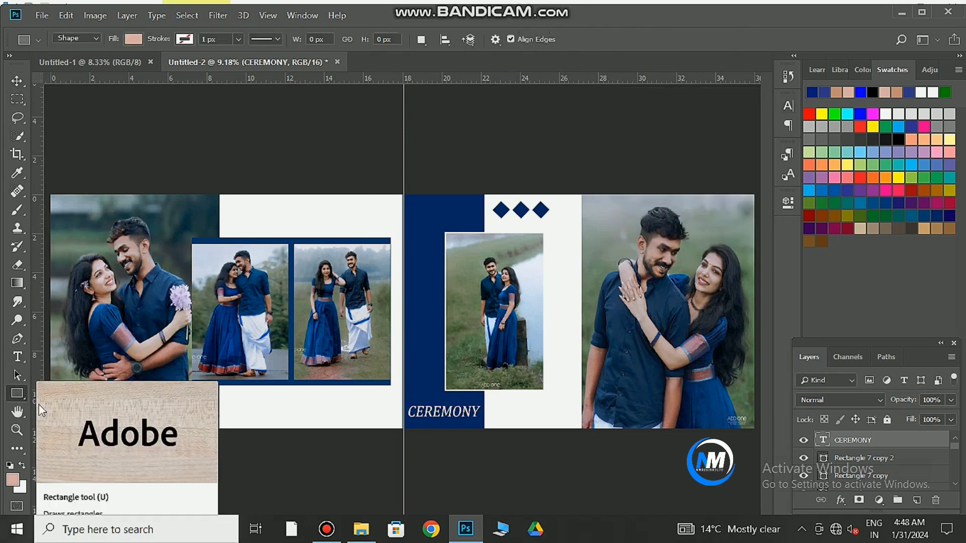
mouse_move(256, 393)
mouse_down()
mouse_move(354, 416)
mouse_move(403, 405)
mouse_move(278, 405)
mouse_move(289, 405)
mouse_up()
key(ctrl+t)
drag(375, 402, 375, 396)
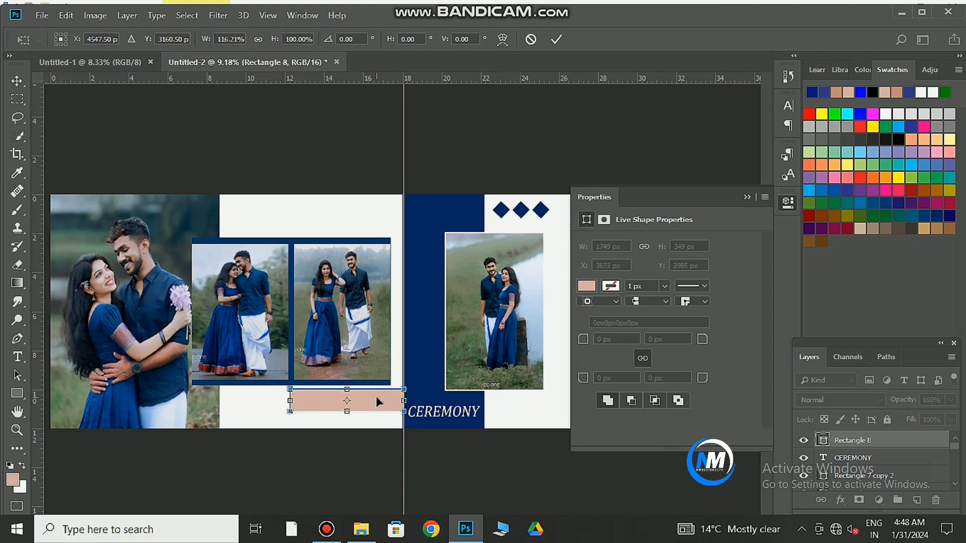
key(Return)
Step: Add the text 2024 in white Cambria Math at 86 pt, centred on the new rectangle
key(v)
key(t)
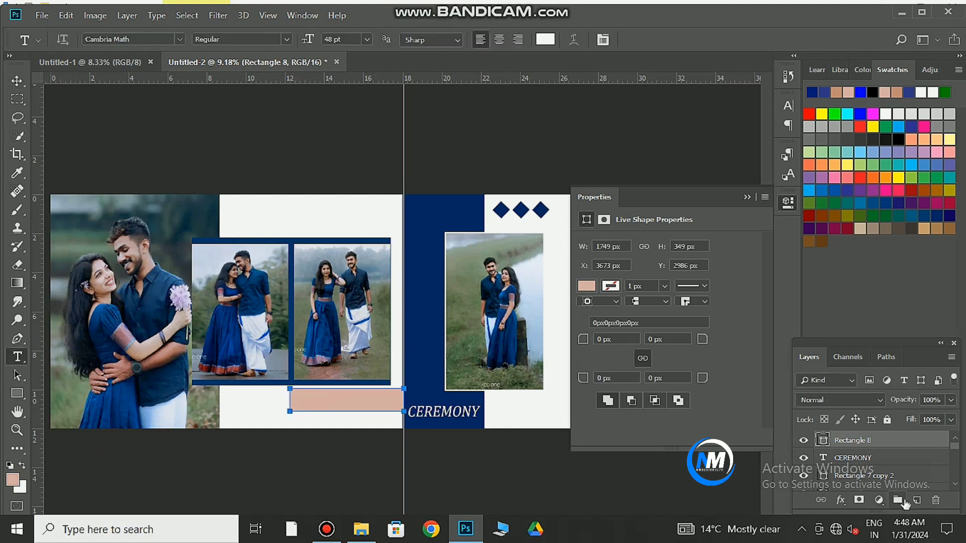
click(332, 401)
drag(360, 431, 396, 468)
drag(377, 410, 359, 406)
click(654, 39)
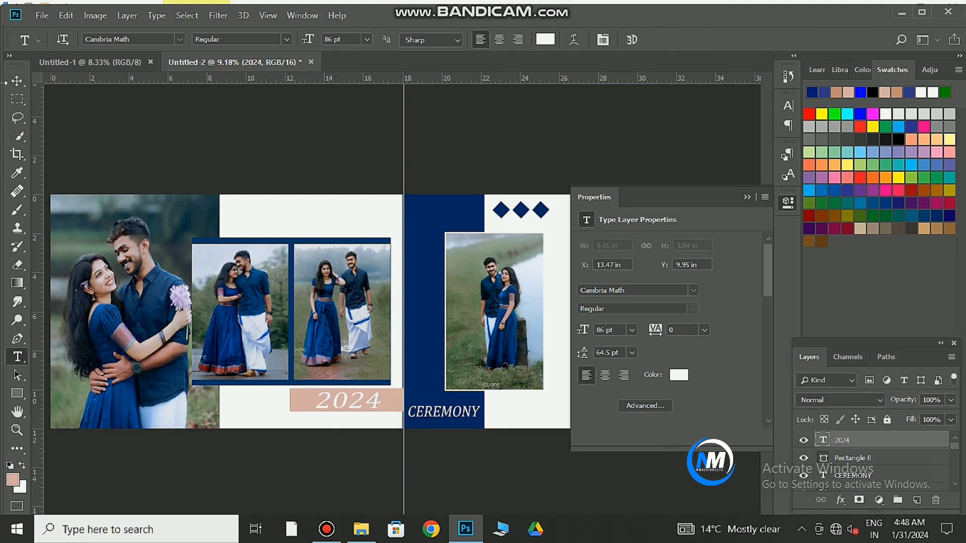
Step: Recolour the rectangle behind 2024 with the navy sampled from the vertical stripe
key(v)
double_click(823, 458)
click(453, 221)
click(859, 261)
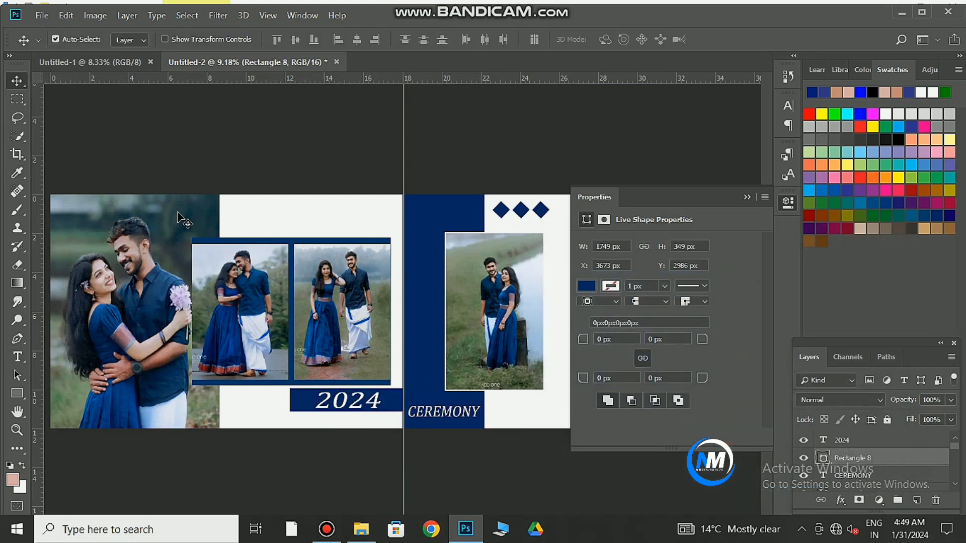
Step: Switch to File Explorer and open WEDDING TEXT PNG.psd from the album folder under ALBUM DESIGN PSD FILE on Local Disk (C:)
click(361, 529)
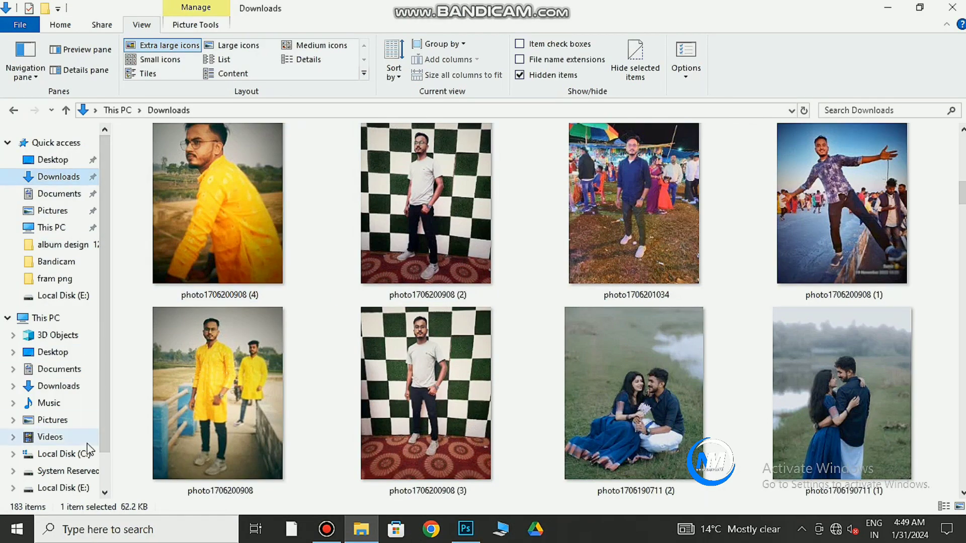
click(64, 453)
double_click(250, 168)
click(233, 171)
double_click(232, 171)
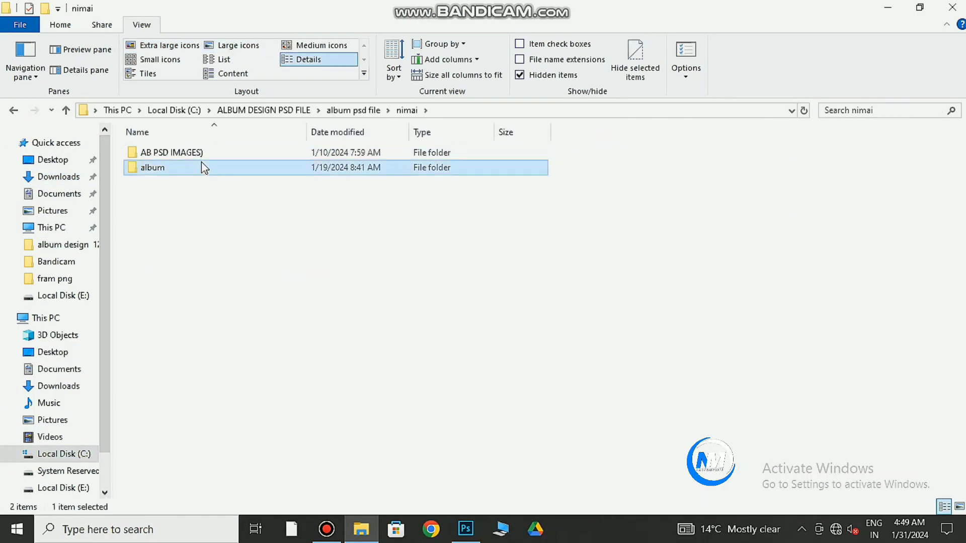
double_click(205, 168)
double_click(215, 449)
Step: Copy the line "If thik of something in life it s about you" below the 2024 banner, scale it to fit and set it in Myriad Pro
click(534, 309)
drag(355, 139, 373, 416)
key(ctrl+t)
click(452, 266)
key(Return)
click(17, 356)
click(301, 422)
click(473, 268)
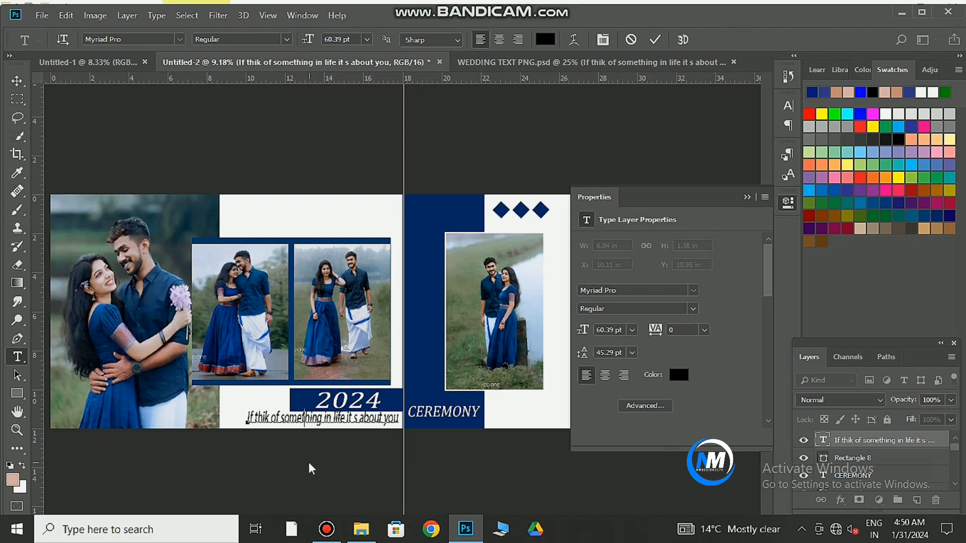
click(657, 40)
Step: Try other fonts such as Segoe Print on the quote line below 2024, and keep Myriad Pro
click(382, 417)
key(ctrl+a)
click(787, 106)
click(692, 123)
click(706, 123)
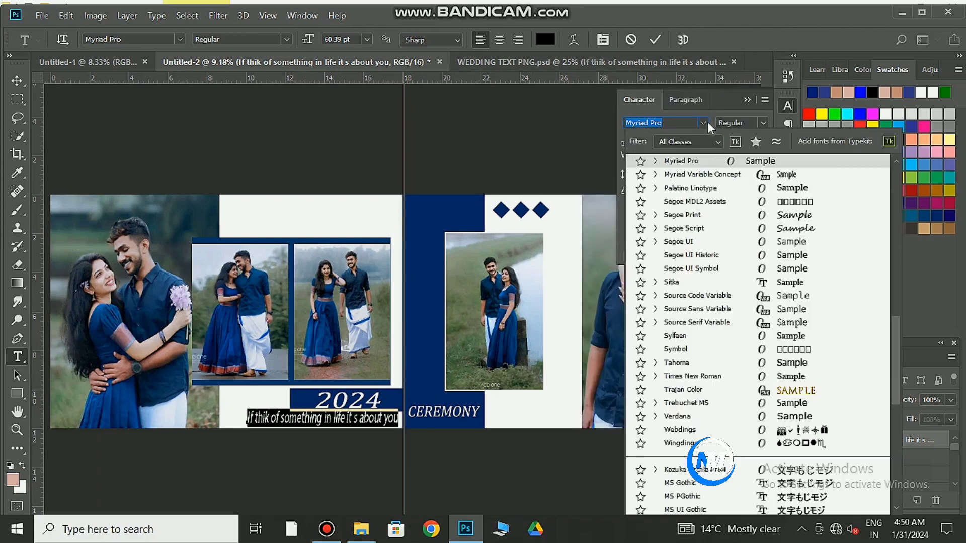
click(705, 123)
click(286, 39)
click(286, 39)
click(383, 419)
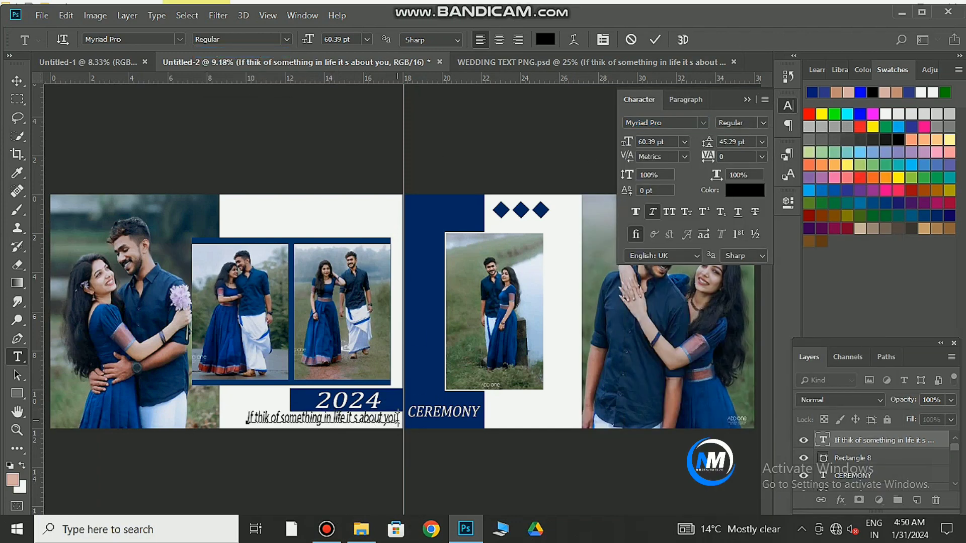
key(ctrl+a)
click(703, 123)
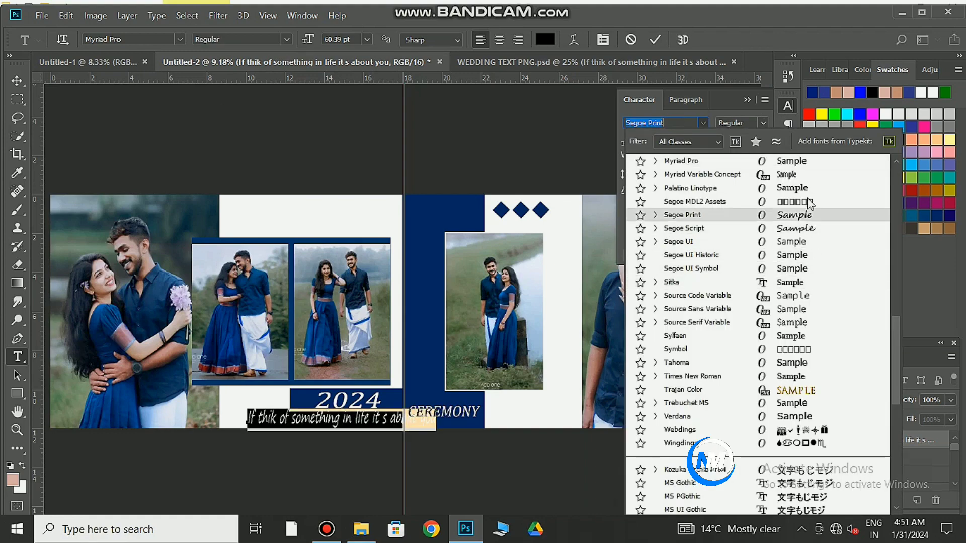
click(803, 163)
click(654, 40)
Step: Add the couple's names in black Myriad Pro at 84.02 pt above the two framed photos
click(243, 206)
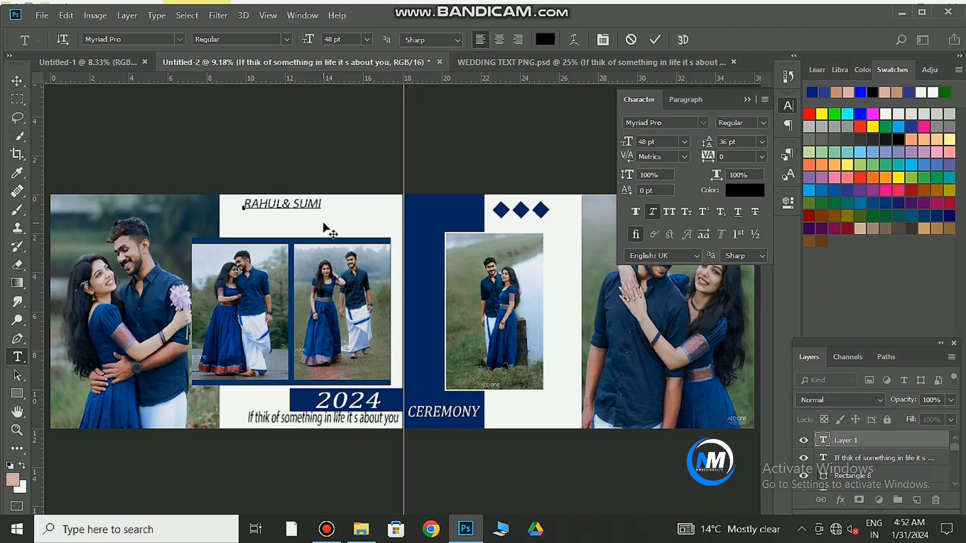
drag(326, 229, 340, 225)
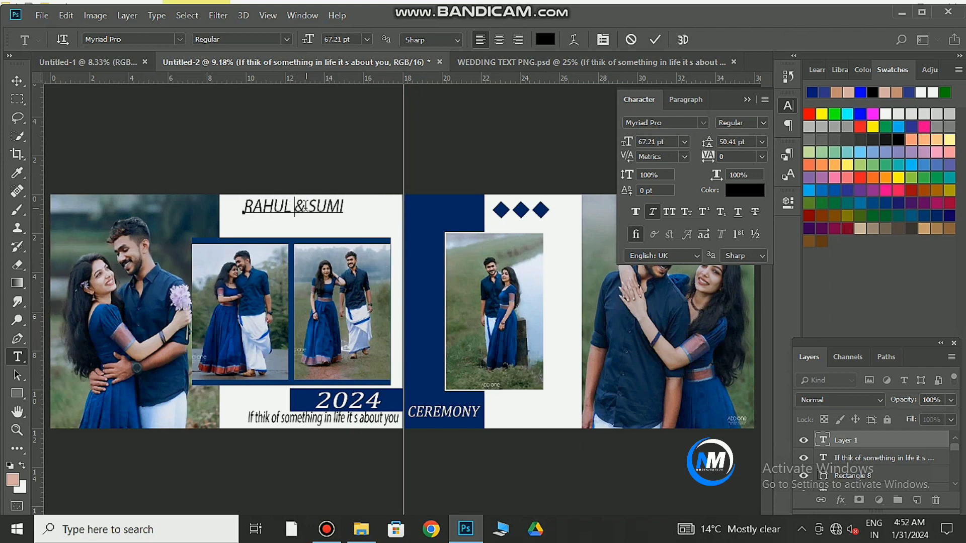
click(305, 206)
mouse_move(348, 219)
mouse_down()
mouse_move(360, 224)
mouse_move(339, 214)
mouse_up()
click(654, 39)
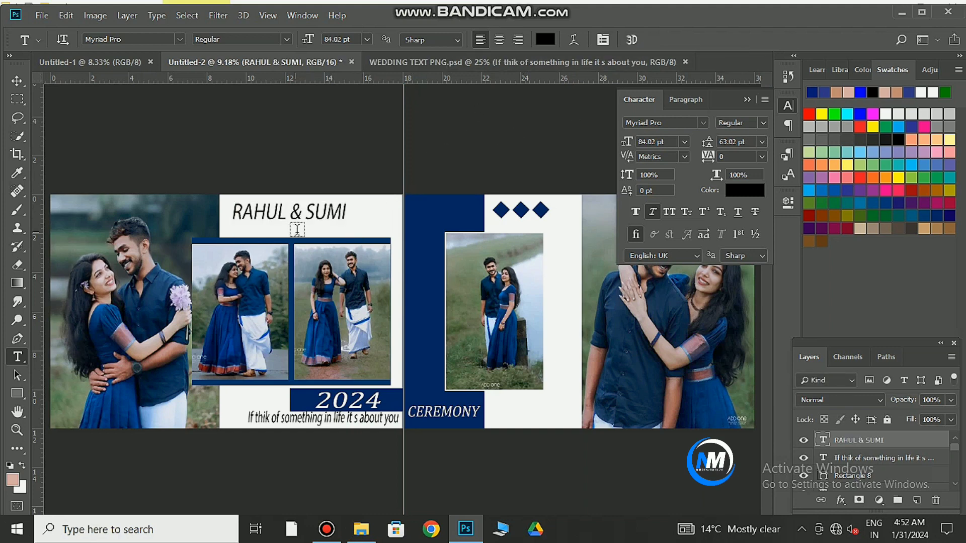
Step: Add the subtitle Ceremony at 62.41 pt beneath the couple's names and centre both lines above the framed photos
click(297, 230)
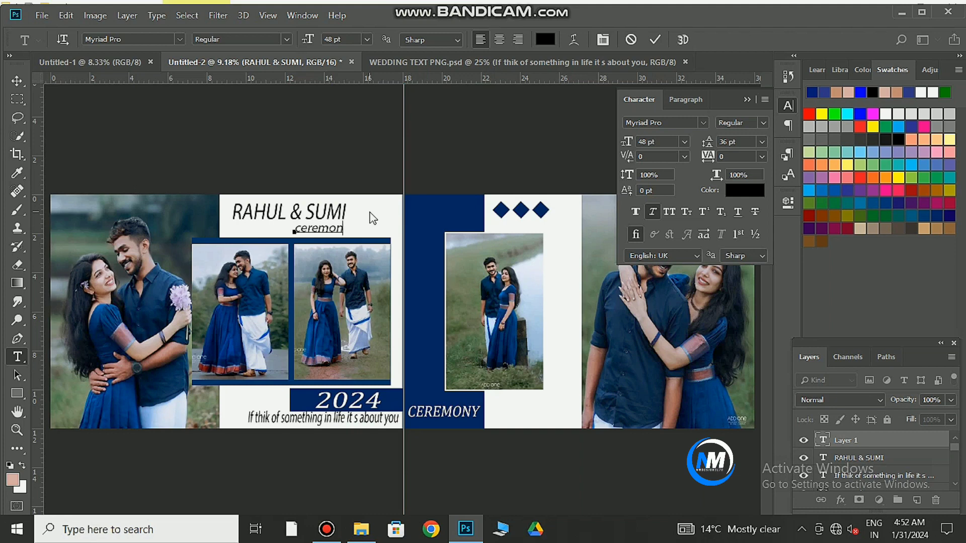
drag(358, 236, 341, 215)
text(C)
click(653, 40)
key(v)
drag(262, 230, 281, 232)
Step: Change the subtitle's initial capital to lowercase so it reads ceremony
click(18, 358)
click(274, 230)
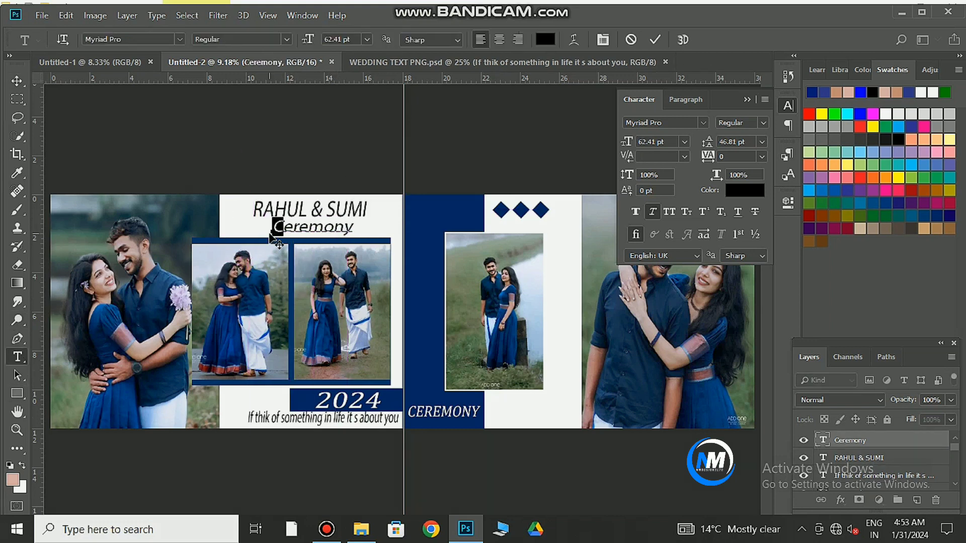
key(ctrl+Return)
key(v)
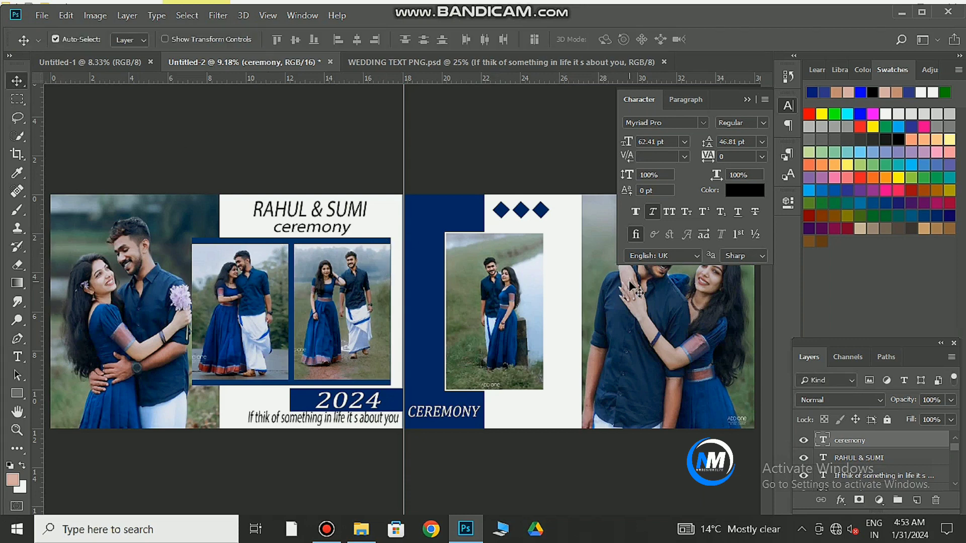
Step: Draw a 219 by 1458 px vertical bar and place it in the white strip beside the lakeside photo
key(u)
click(748, 99)
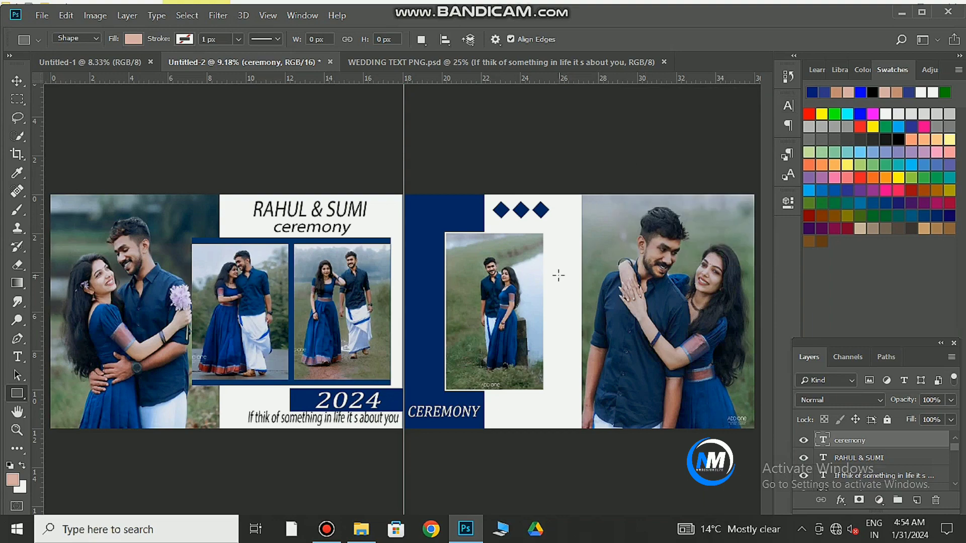
drag(544, 262, 559, 357)
key(v)
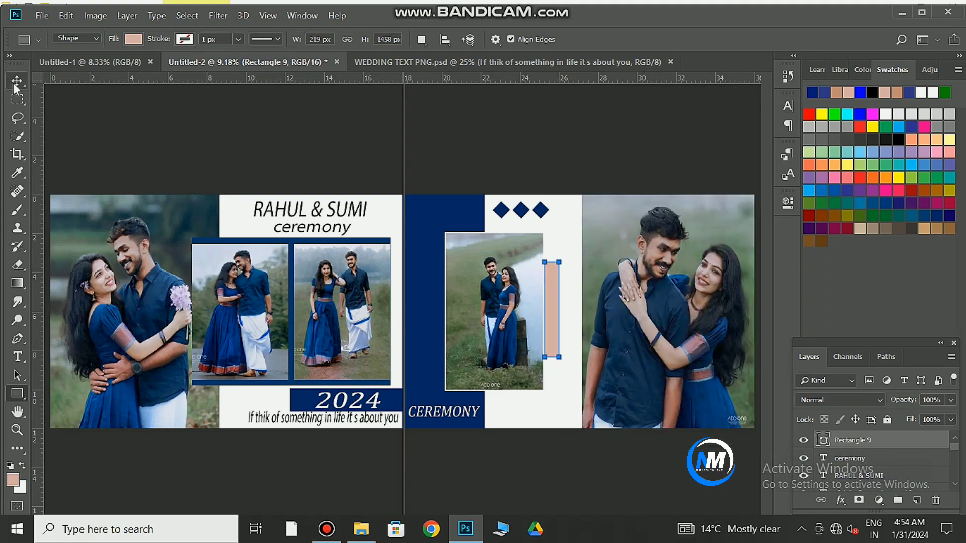
drag(556, 317, 565, 311)
Step: Recolour the vertical bar with the navy 002254 sampled from a diamond
double_click(822, 440)
click(541, 209)
click(847, 265)
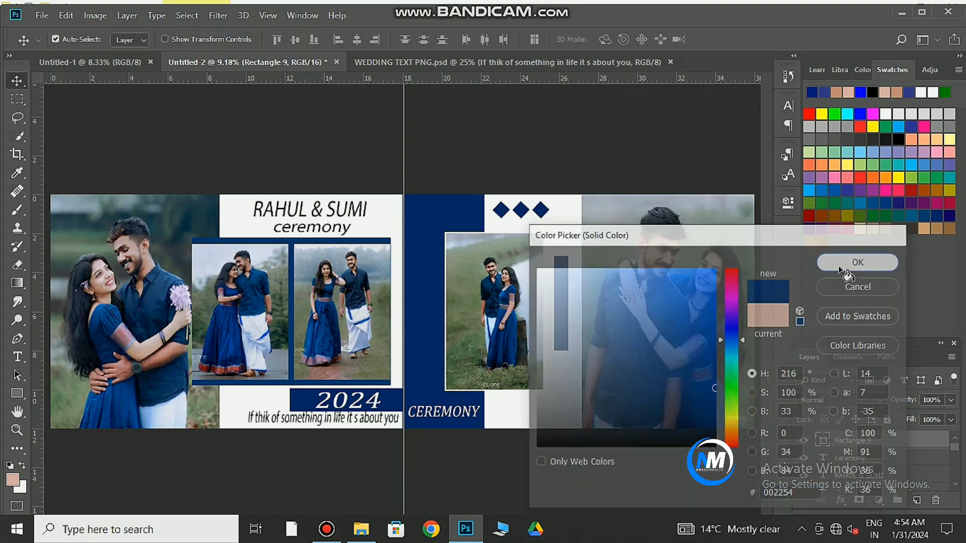
Step: Place a diamond copy at each end of the vertical bar and a pair of diamond copies below the lakeside photo
mouse_move(545, 215)
mouse_down()
mouse_move(560, 235)
mouse_move(551, 230)
mouse_up()
key(ctrl+z)
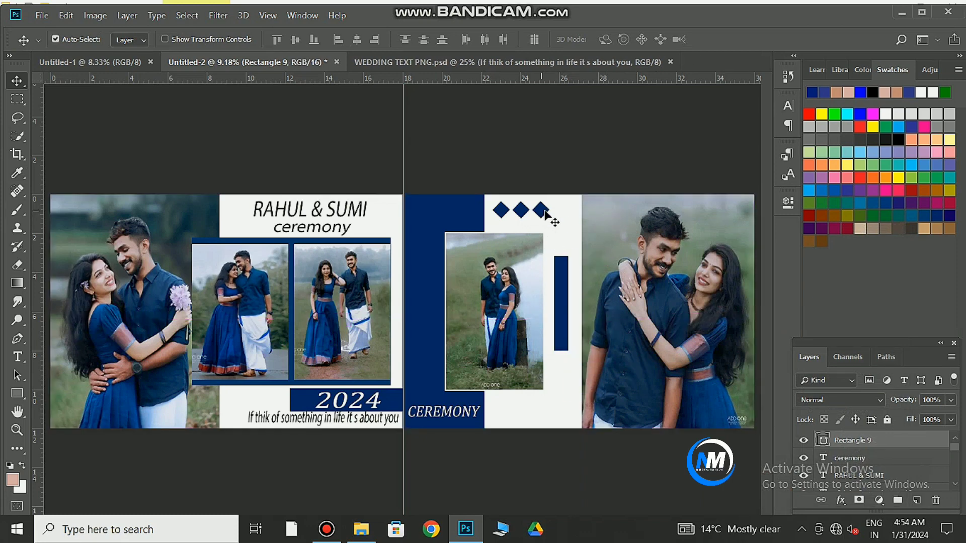
ctrl+click(543, 212)
drag(560, 306, 560, 315)
drag(547, 210, 513, 416)
shift+click(558, 415)
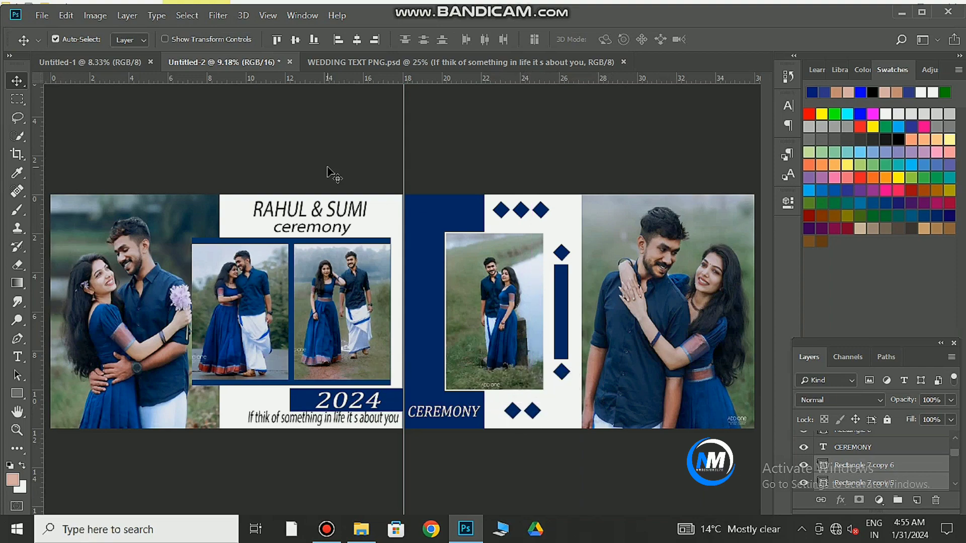
Step: Darken the shadows of the large couple photo on the left page with Levels
click(130, 279)
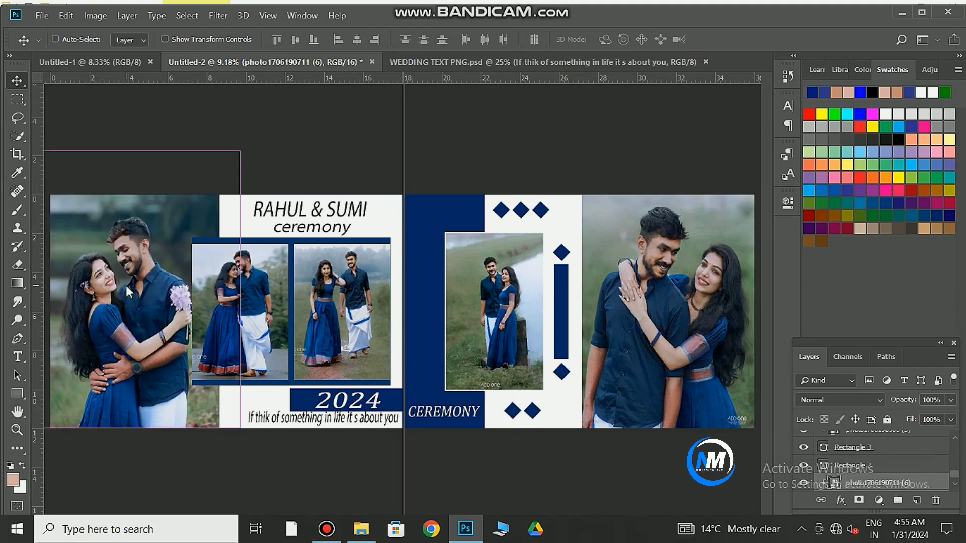
key(ctrl+l)
drag(352, 228, 359, 228)
click(586, 99)
Step: Darken the two small framed photos on the left page with Levels, using a shadow input of 10
click(234, 294)
key(ctrl+l)
key(Return)
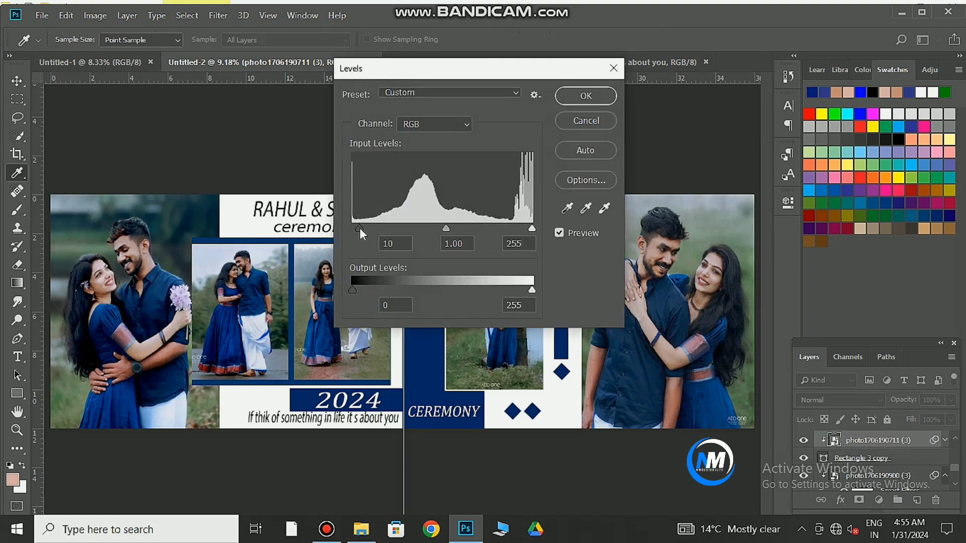
click(577, 91)
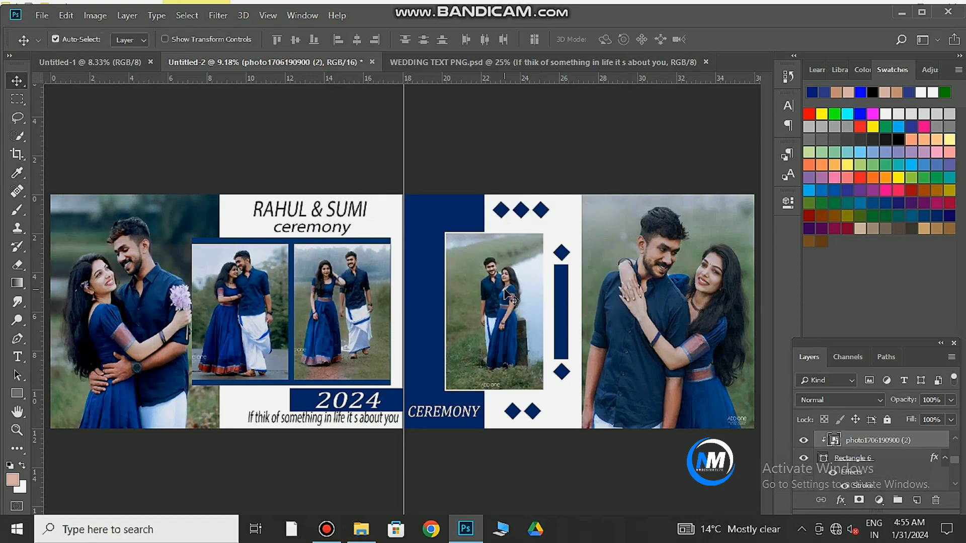
Step: Apply Levels to the lakeside photo and the large right-page photo, with a shadow input of 4 for the large one
click(494, 302)
key(ctrl+l)
click(574, 91)
click(626, 290)
key(ctrl+l)
drag(352, 227, 357, 226)
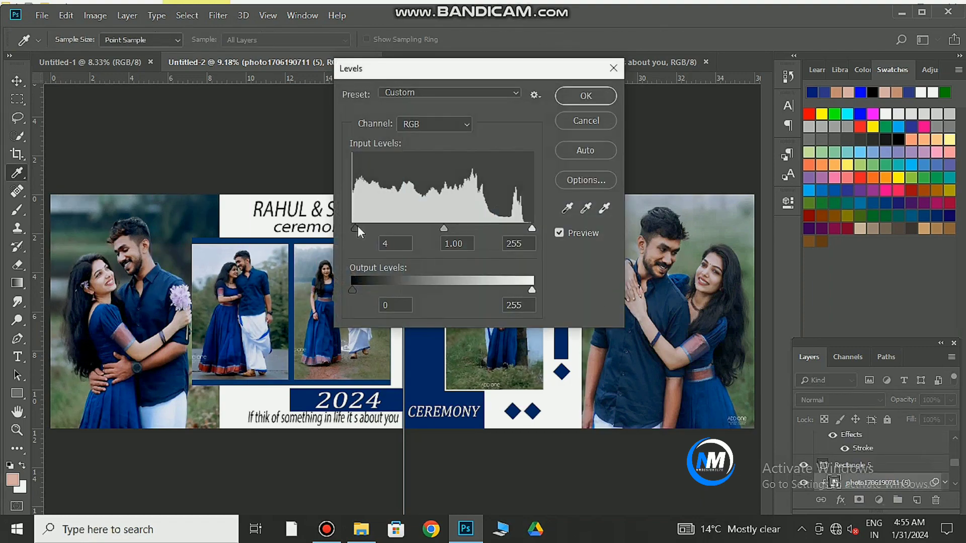
click(579, 93)
Step: Copy the quote "A lifetime of loving, caring, and sharing.." from WEDDING TEXT PNG.psd into the album spread and move its layer above all others
drag(403, 346, 381, 347)
key(ctrl+Tab)
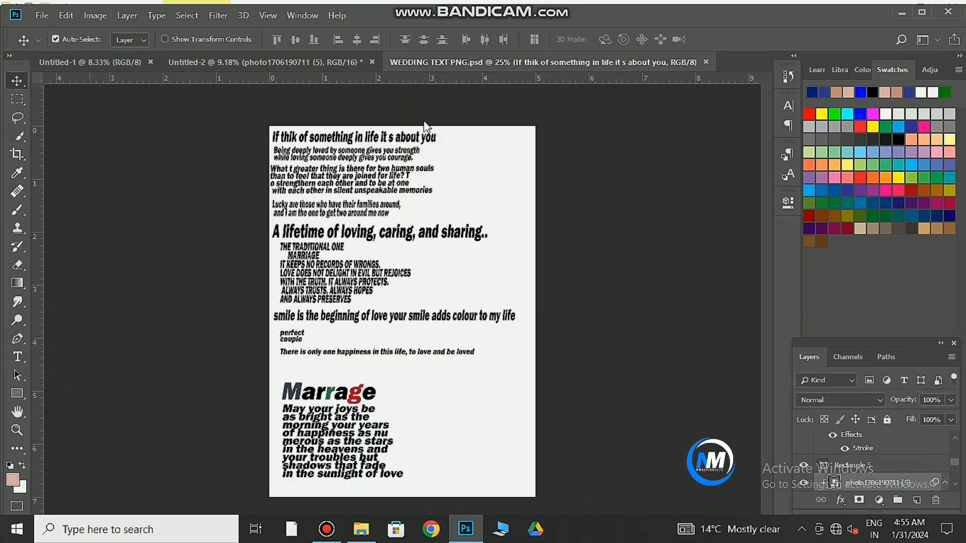
drag(373, 232, 382, 297)
drag(920, 481, 905, 434)
Step: Enlarge the quote, rotate it to read vertically upward, and place it on the navy panel beside the lakeside photo
key(ctrl+t)
key(Return)
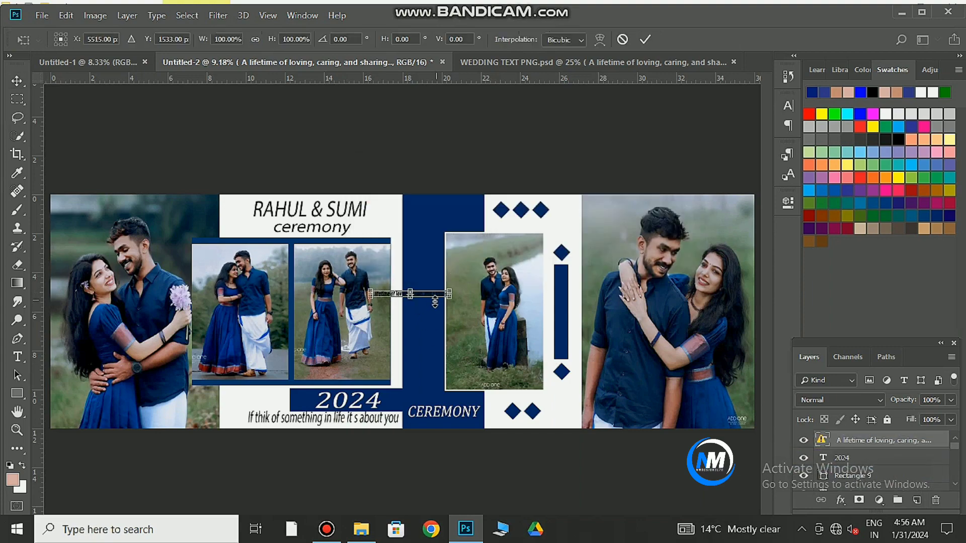
right_click(431, 291)
click(458, 478)
right_click(430, 294)
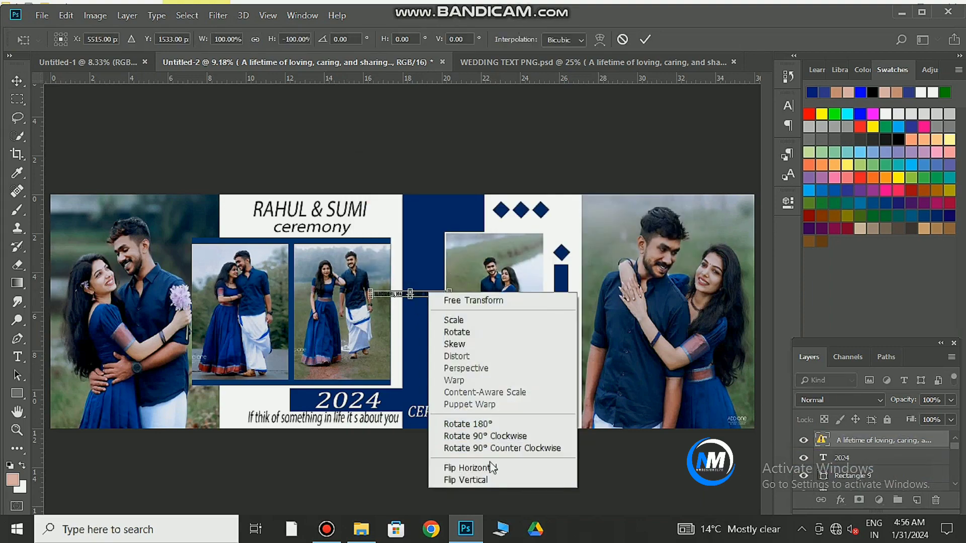
click(458, 466)
drag(454, 298, 512, 296)
drag(523, 291, 436, 426)
mouse_move(445, 348)
mouse_down()
mouse_move(433, 363)
mouse_move(433, 388)
mouse_move(432, 346)
mouse_up()
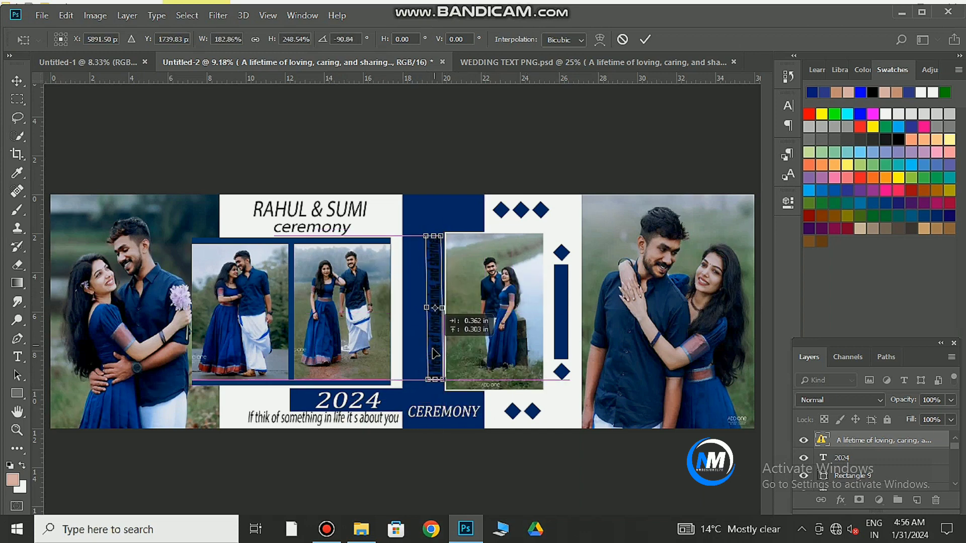
drag(466, 373, 465, 375)
click(645, 39)
Step: Open the vertical quote for text editing with its missing font replaced and recolour its text white
click(17, 356)
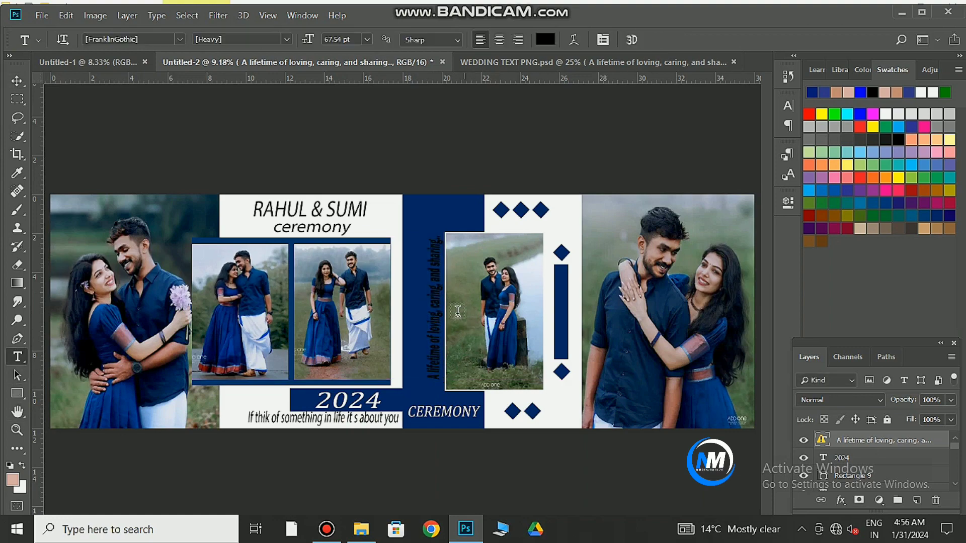
click(438, 258)
click(488, 266)
drag(429, 338, 428, 383)
click(546, 39)
click(536, 268)
click(860, 261)
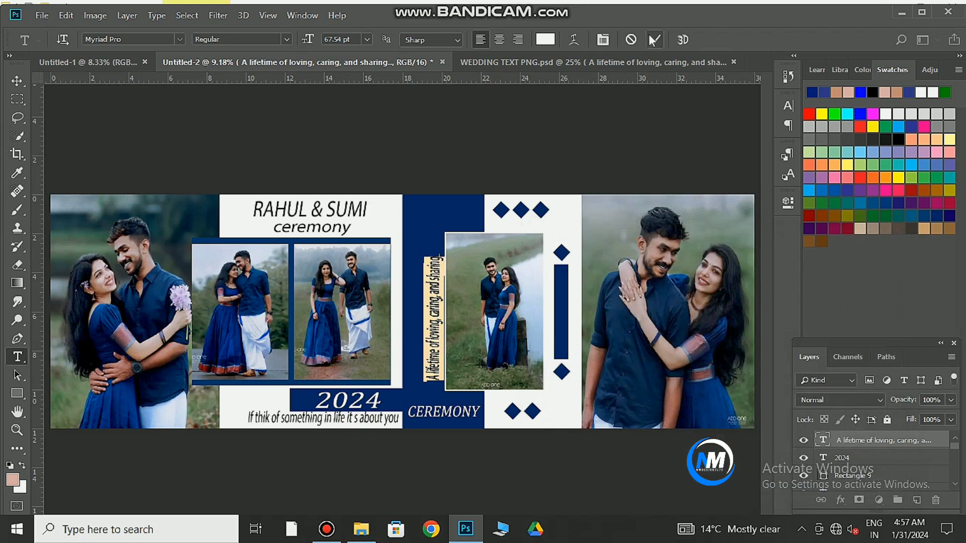
Step: Stretch the vertical quote to match the lakeside photo's height and center it on the navy strip beside the photo
key(ctrl+t)
drag(427, 256, 428, 235)
drag(431, 379, 433, 390)
key(Return)
drag(436, 330, 430, 332)
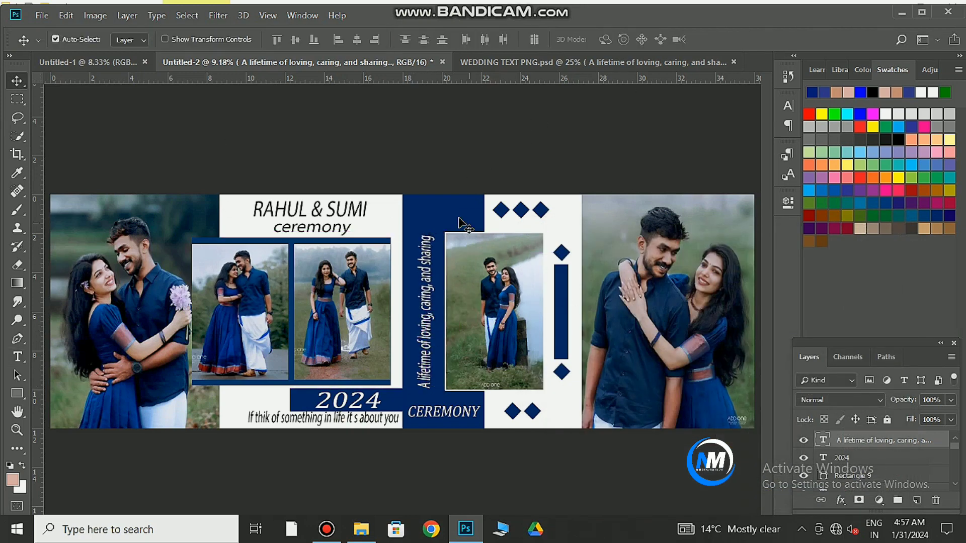